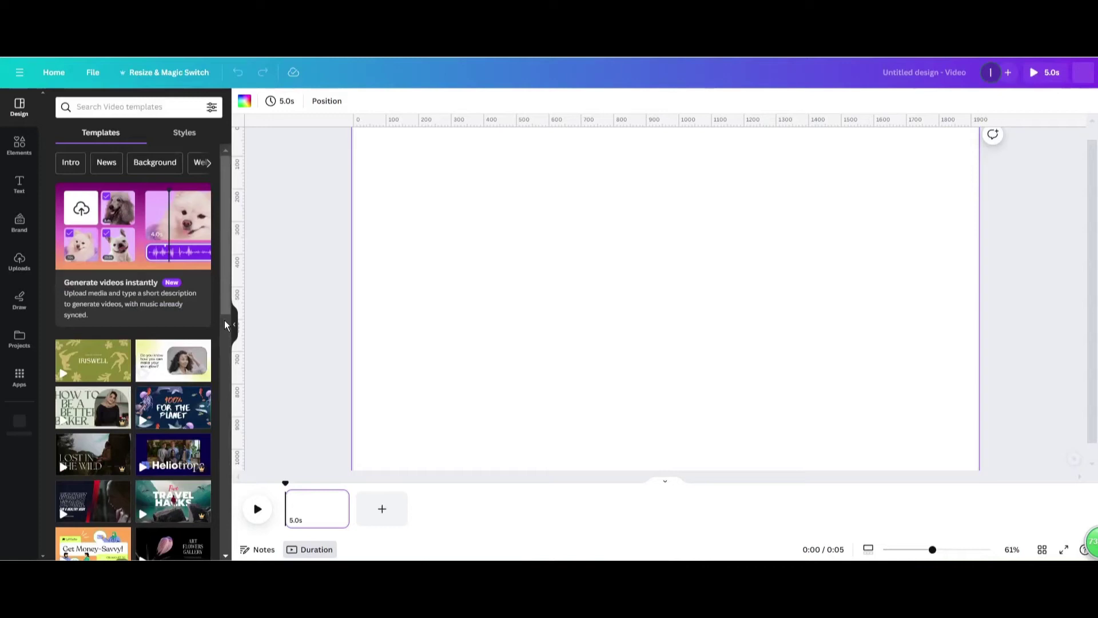
- Search the Elements library for 'beach' and show only the video results
click(19, 145)
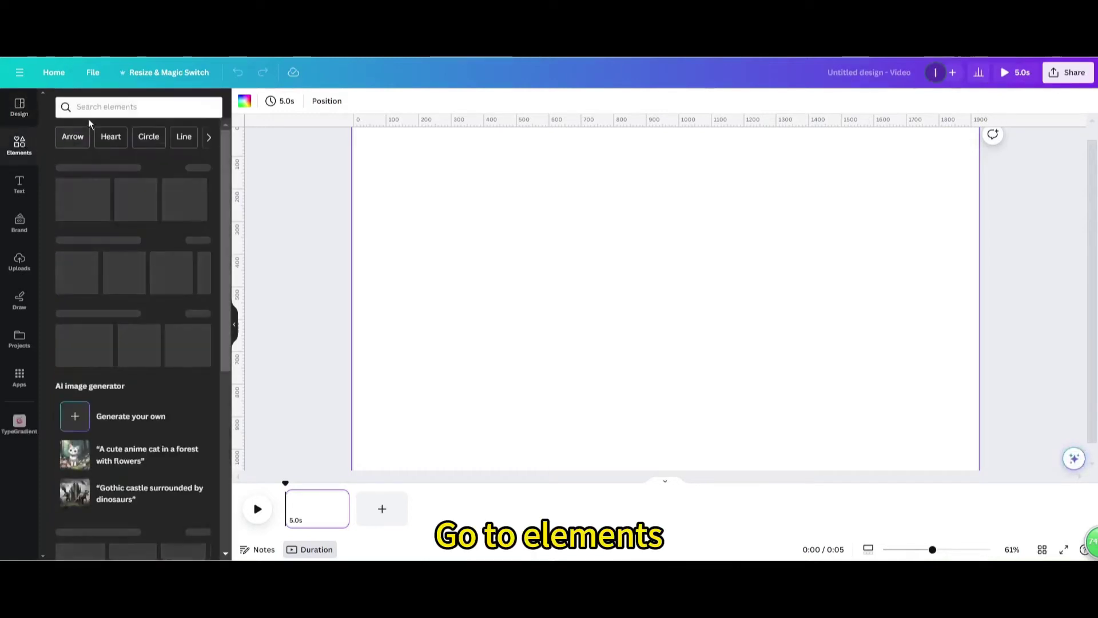
click(100, 112)
click(81, 152)
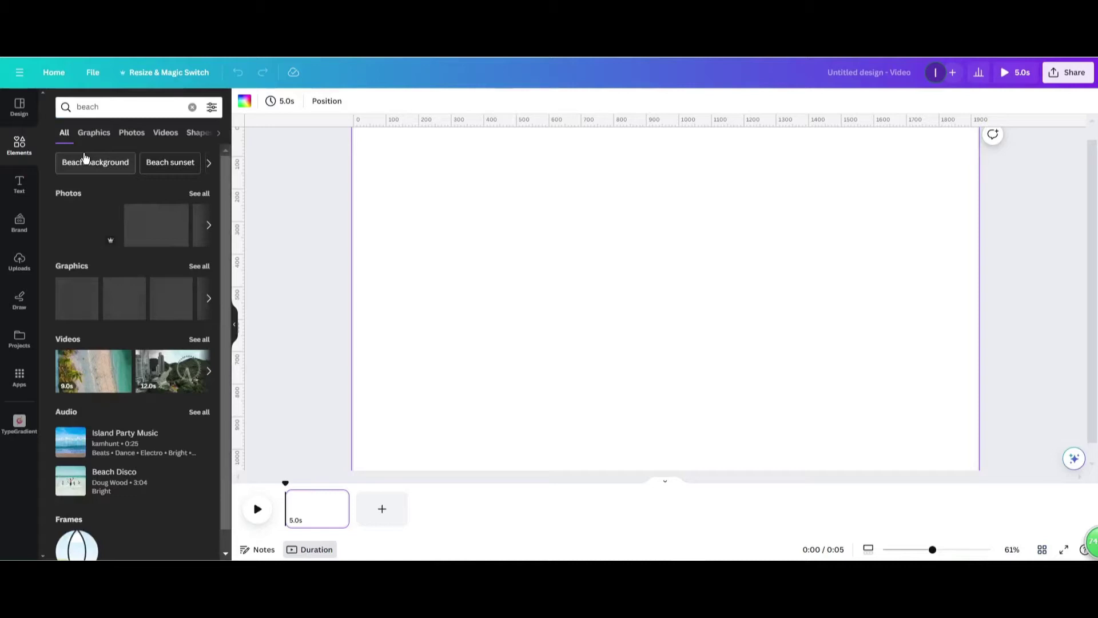
click(160, 134)
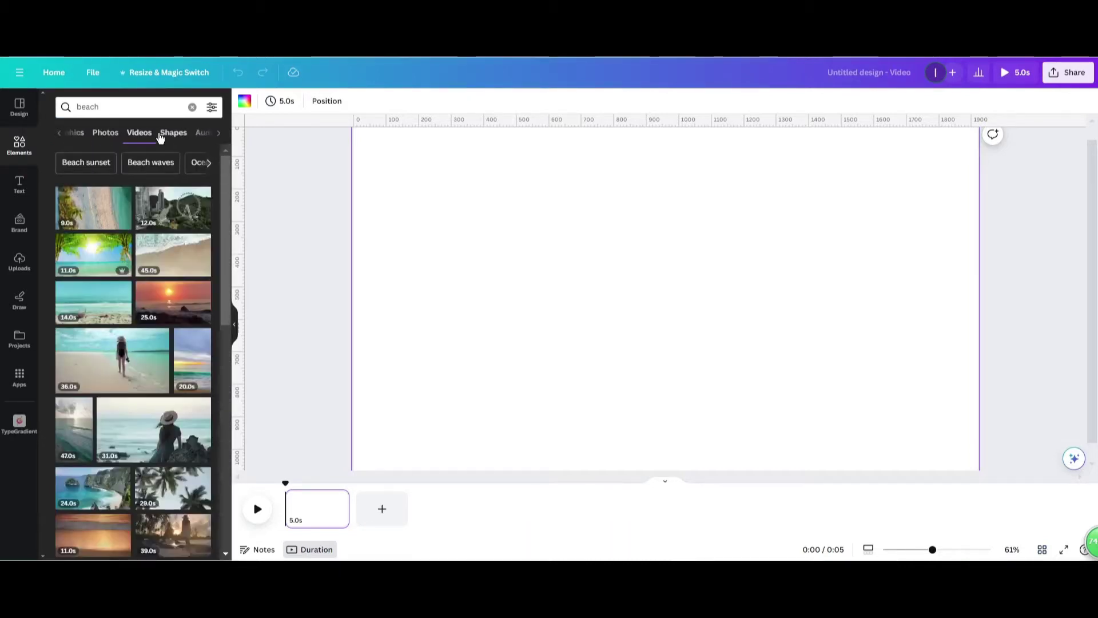
scroll(176, 413, down, 2)
- Add the palm-tree video, stretch it to fill the page, trim it to 4.5 s, and add a blank page
click(167, 420)
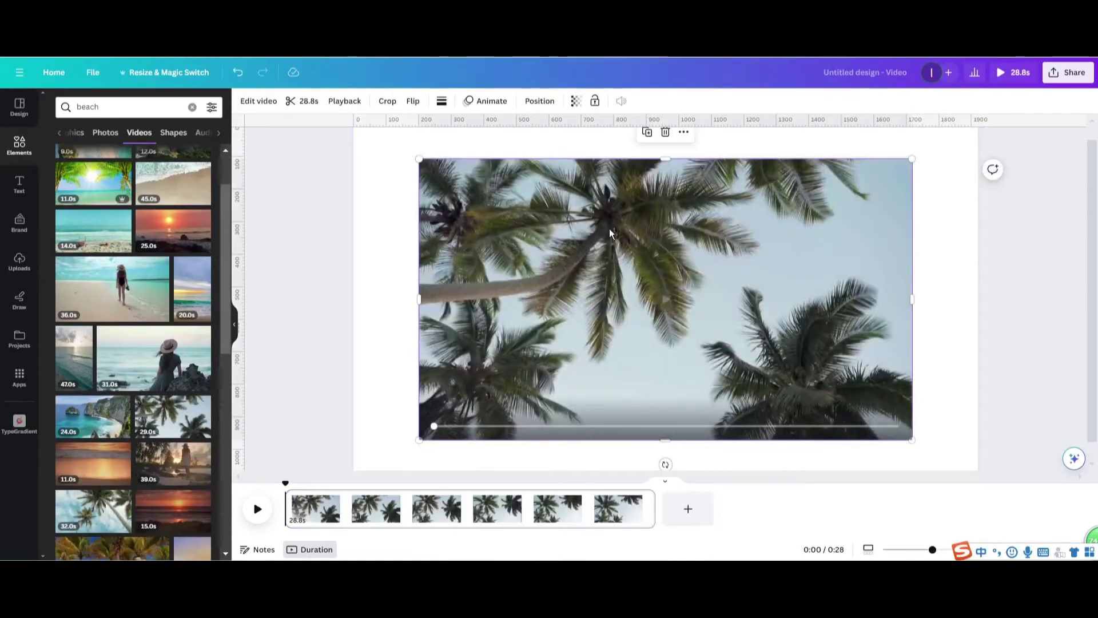
scroll(610, 233, down, 2)
drag(579, 247, 534, 225)
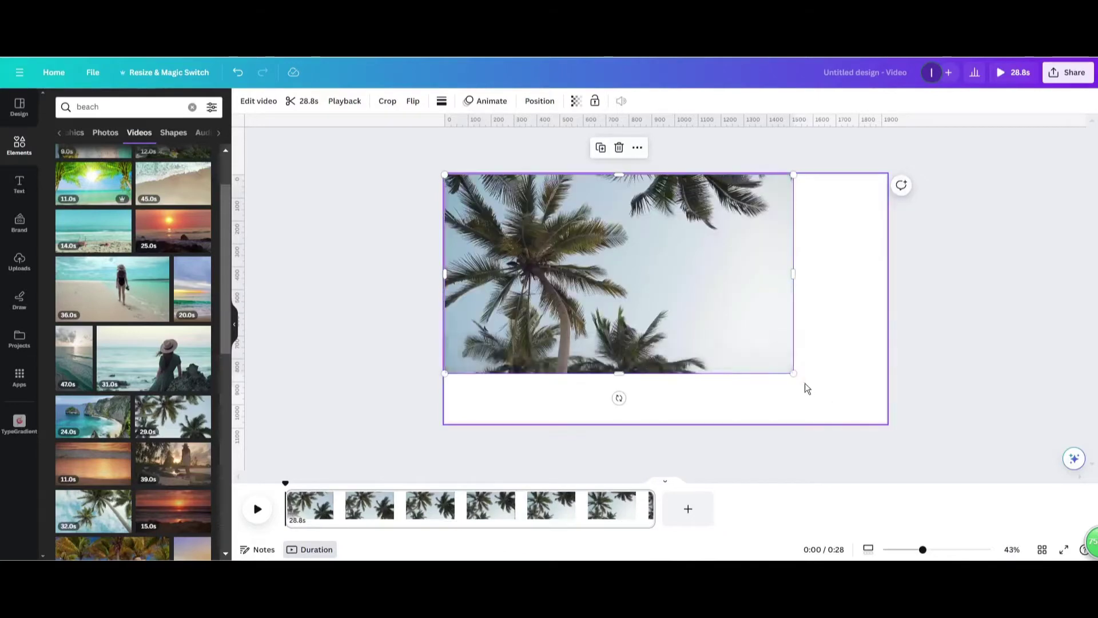
drag(793, 374, 888, 426)
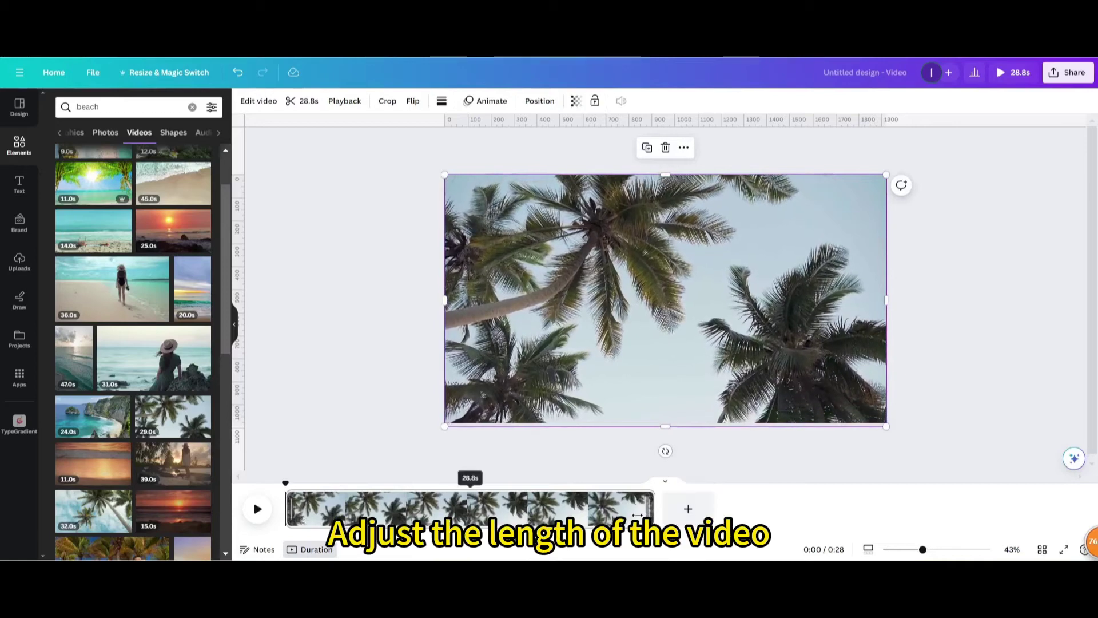
drag(636, 515, 340, 522)
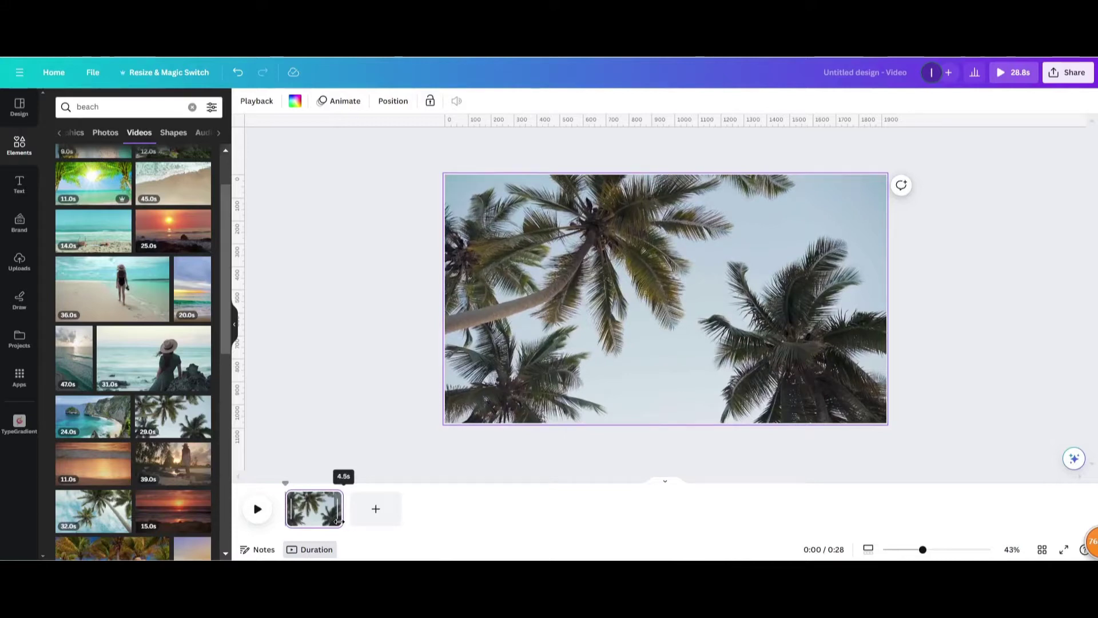
click(366, 515)
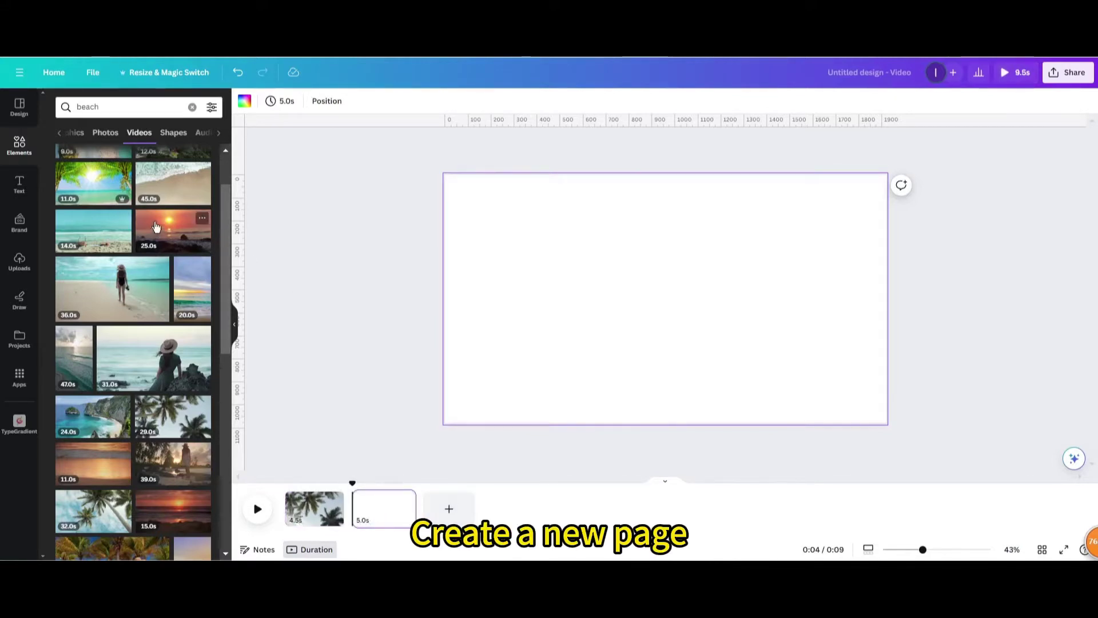
- Add the beach-basket video to the new page, fill the page, and trim it to 4.5 seconds
click(88, 236)
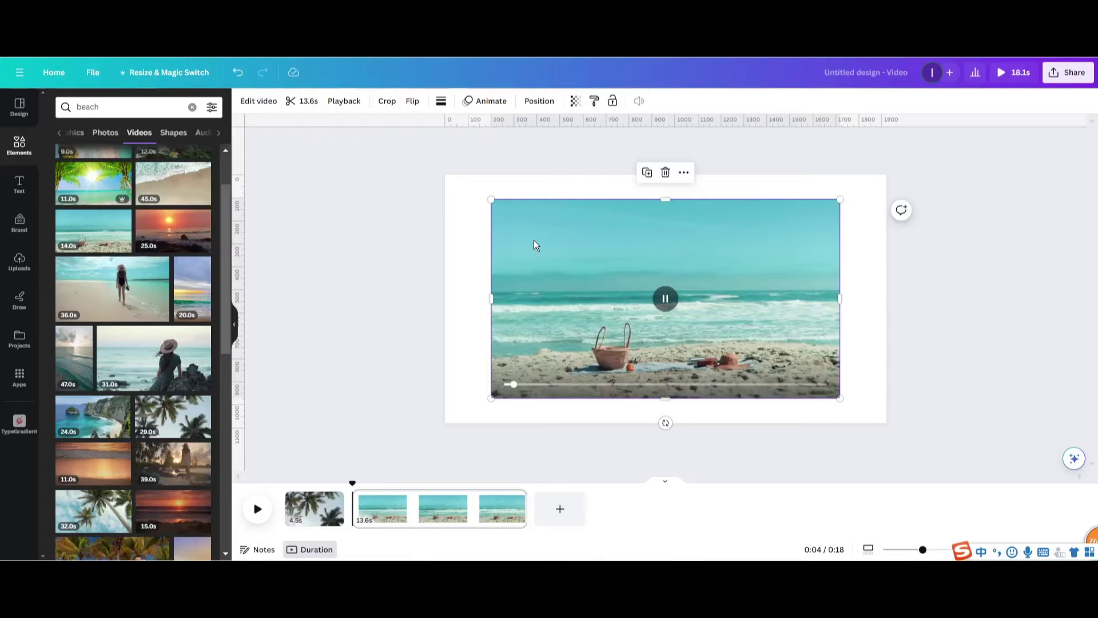
drag(535, 242, 486, 213)
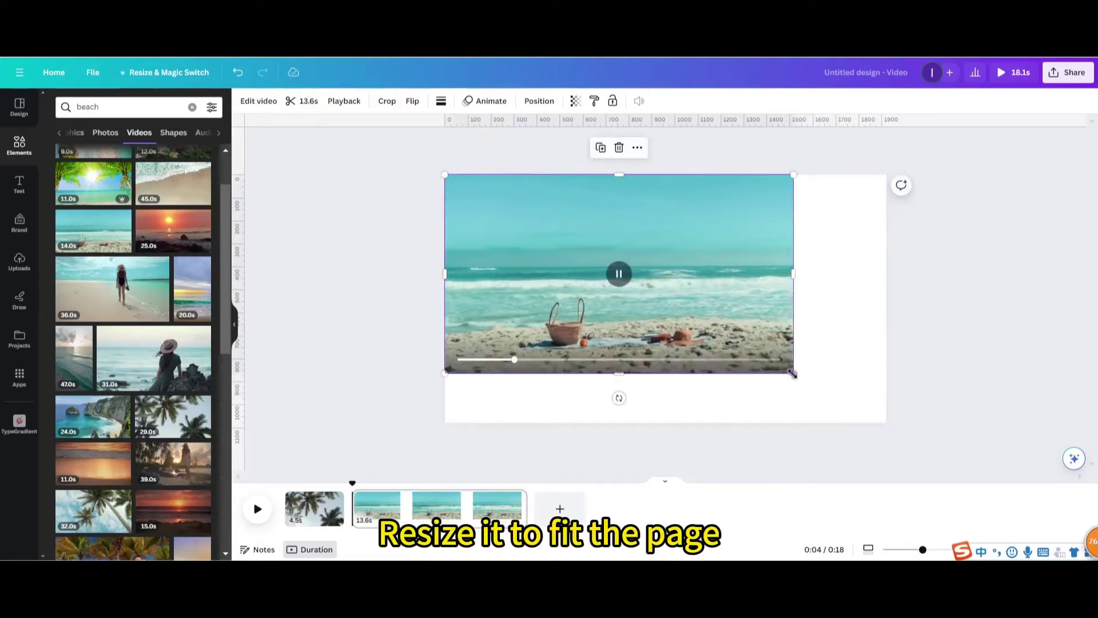
drag(822, 406, 886, 426)
drag(526, 509, 408, 506)
click(312, 518)
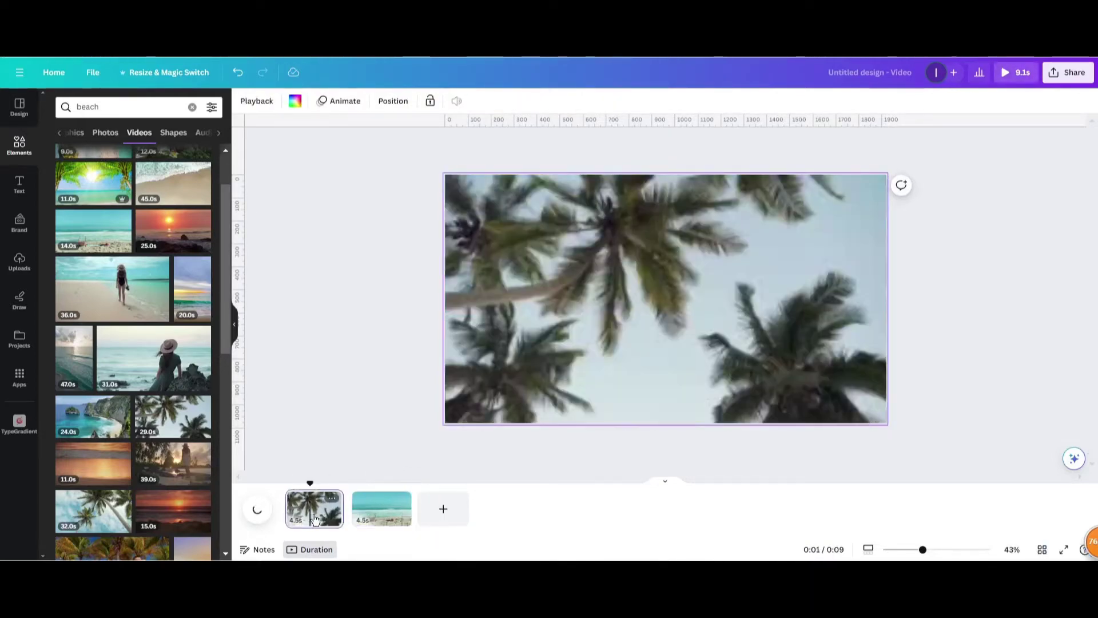
- Split both the palm-tree clip and the beach clip in half with S
key(s)
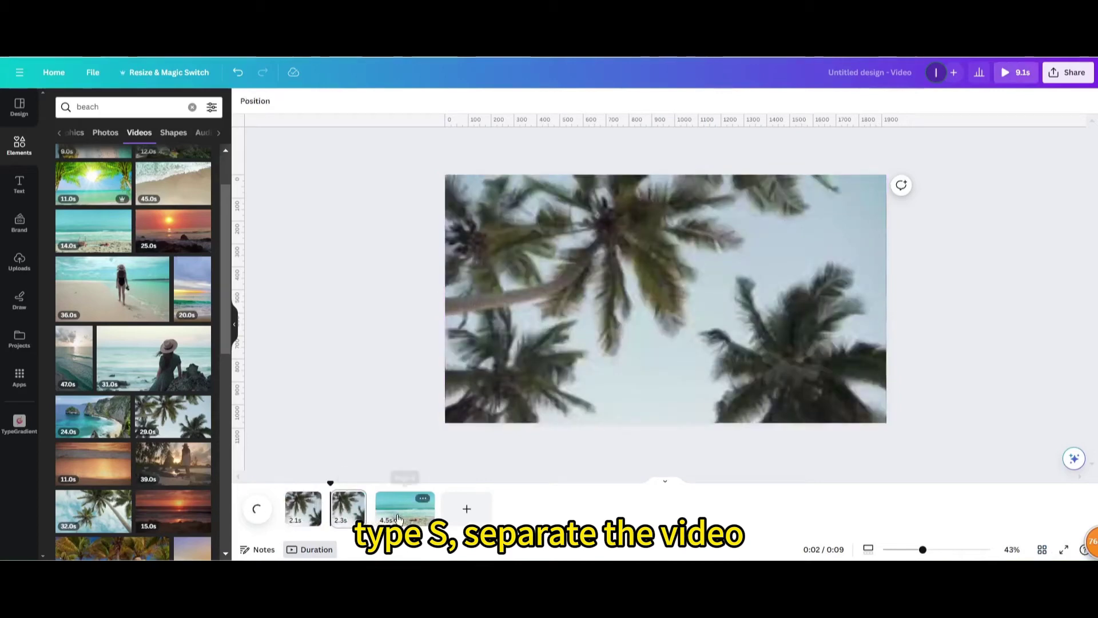
click(403, 520)
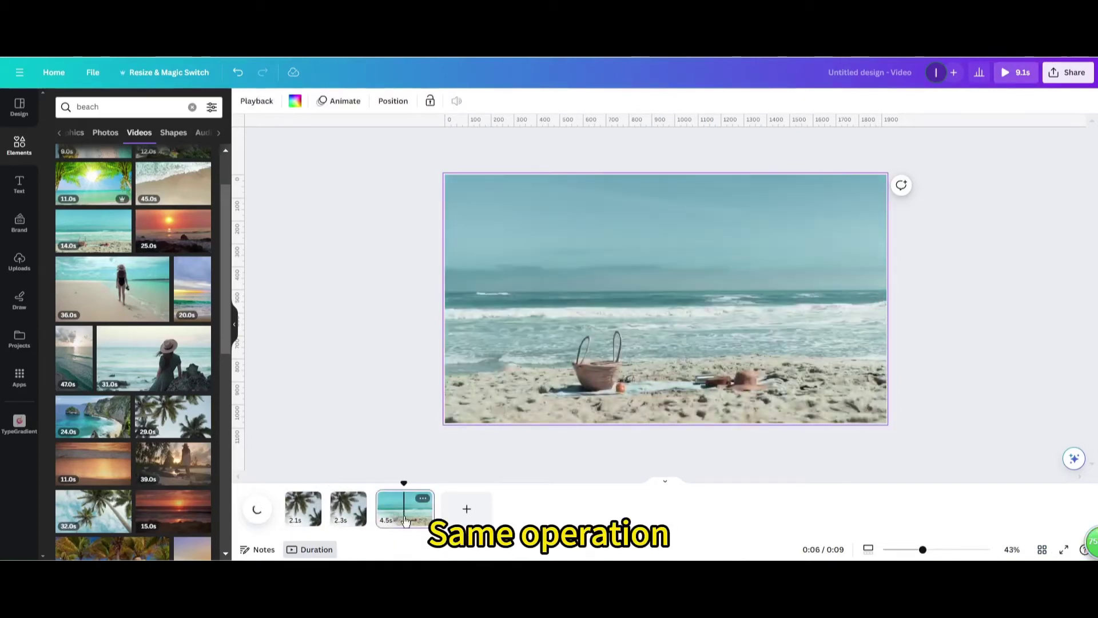
key(s)
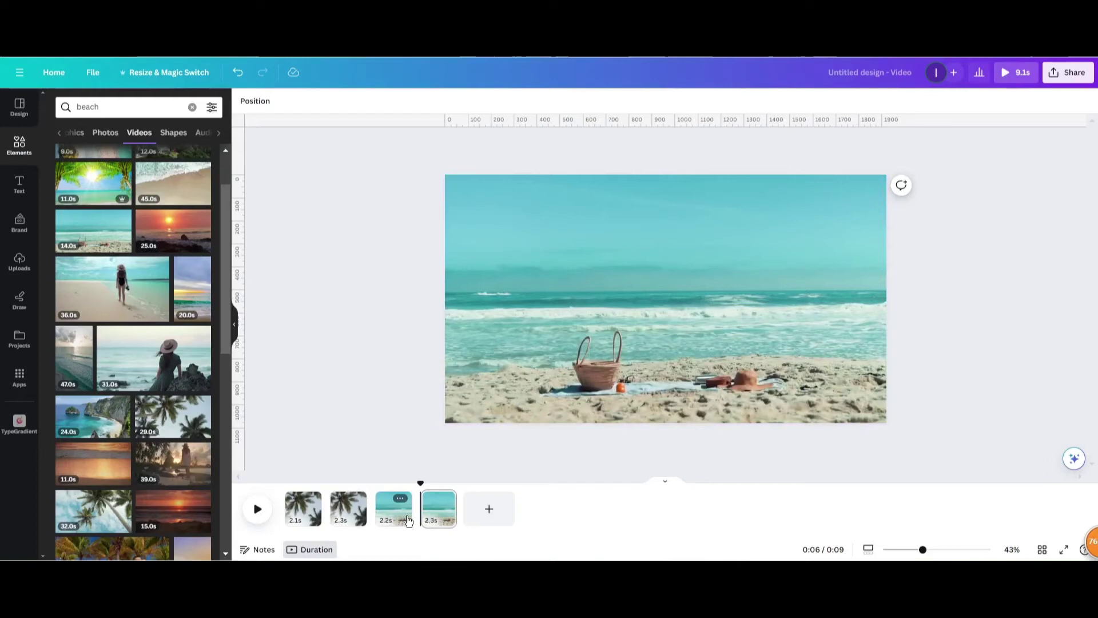
- Copy the beach video from page 3 and paste it over the second palm-tree page
click(384, 528)
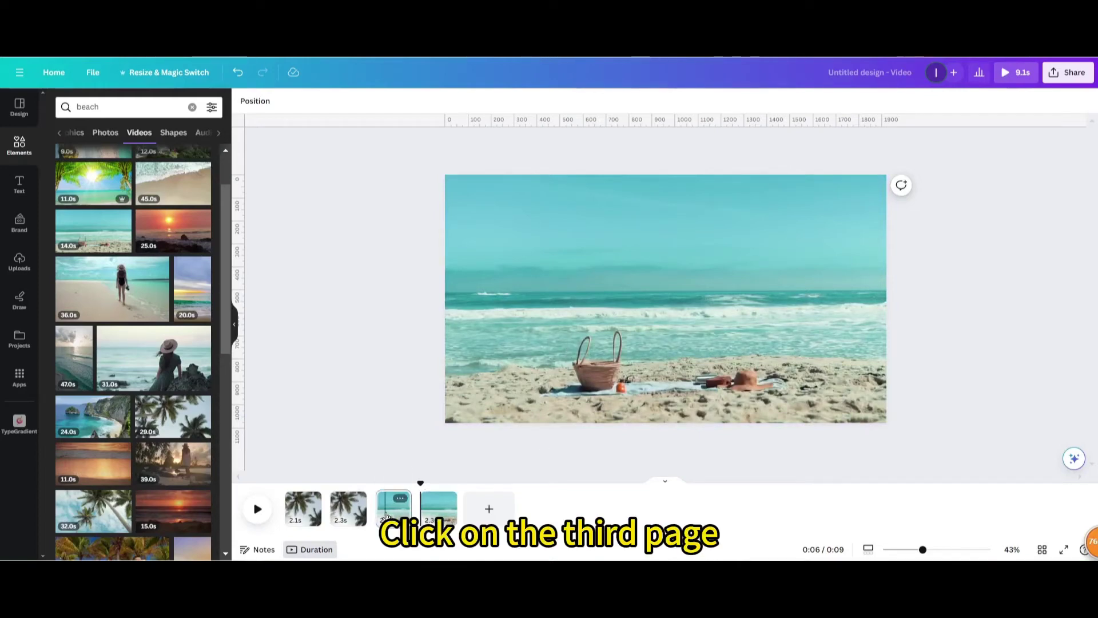
right_click(550, 268)
click(582, 284)
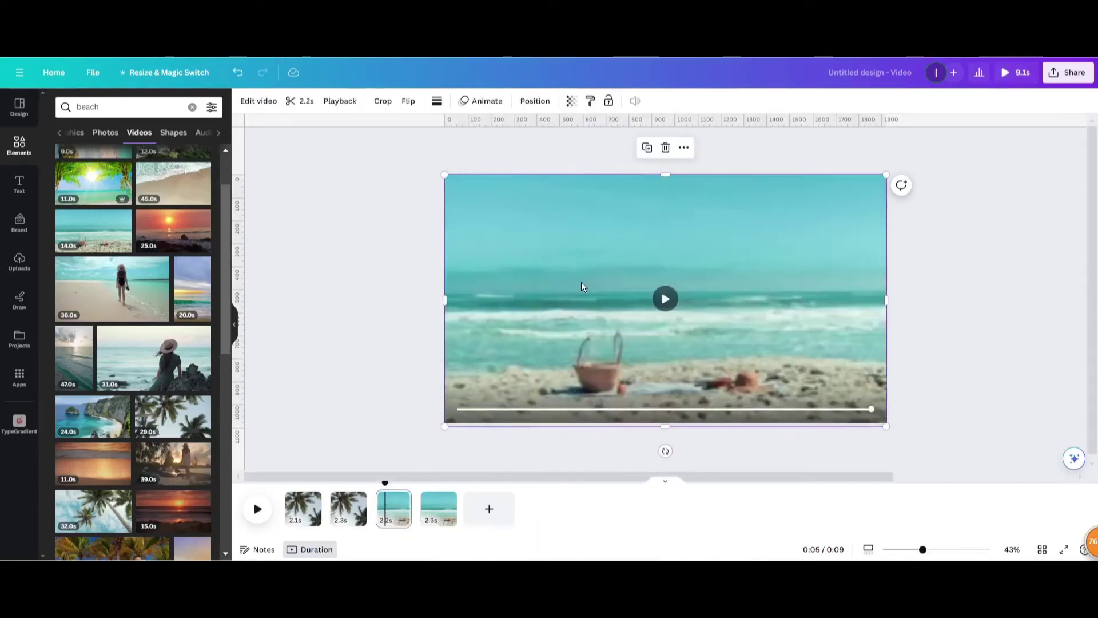
click(348, 510)
right_click(495, 262)
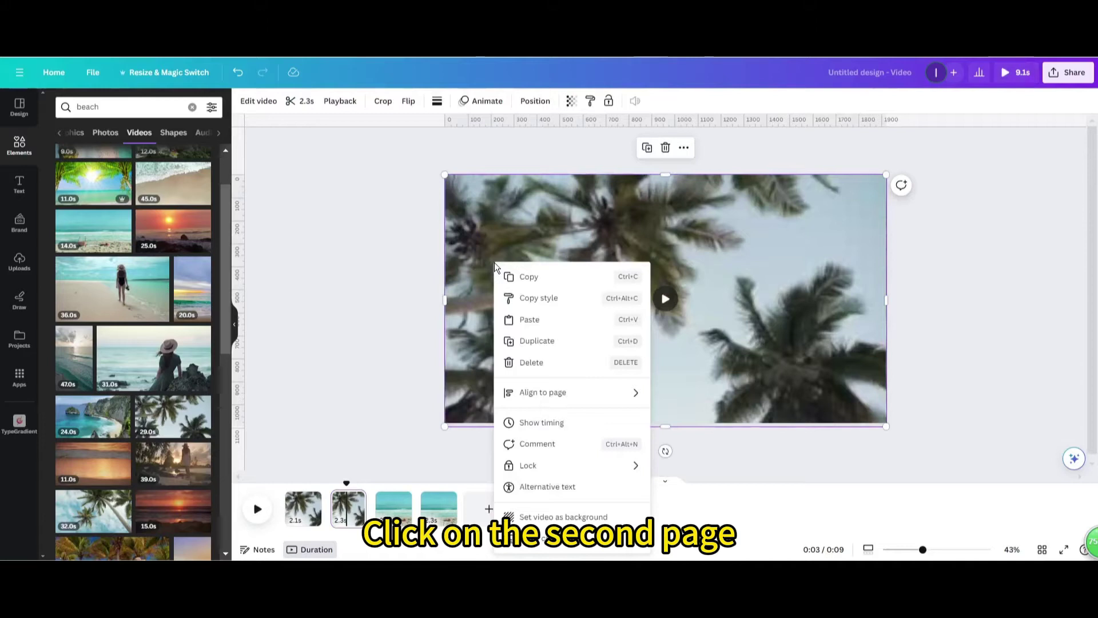
click(538, 319)
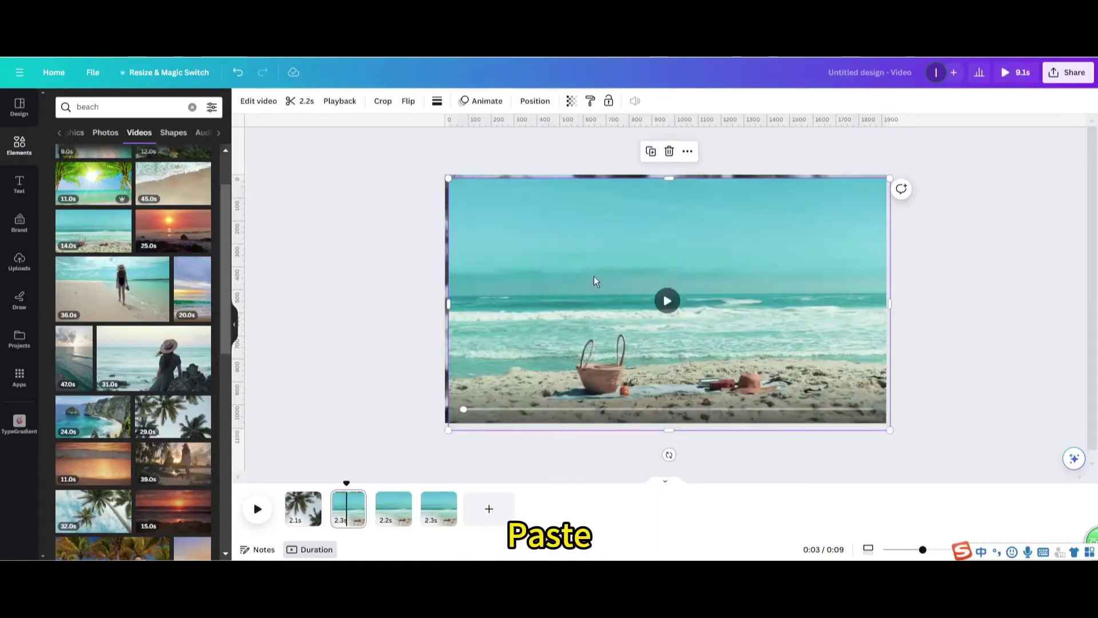
drag(592, 272, 591, 274)
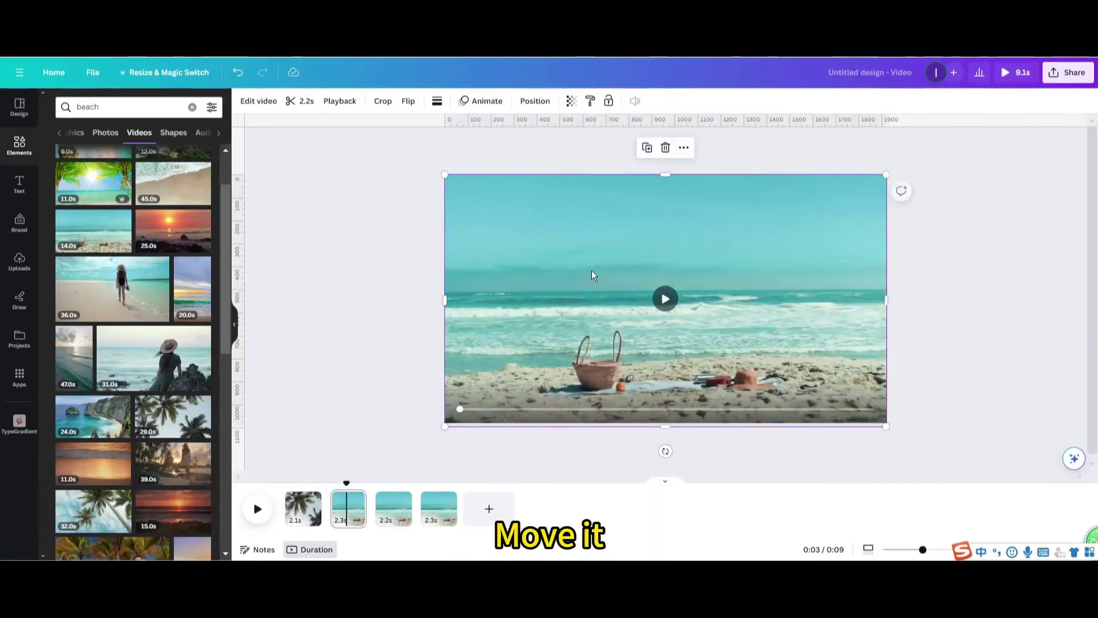
- Apply the Fade animation to the pasted beach video
click(487, 102)
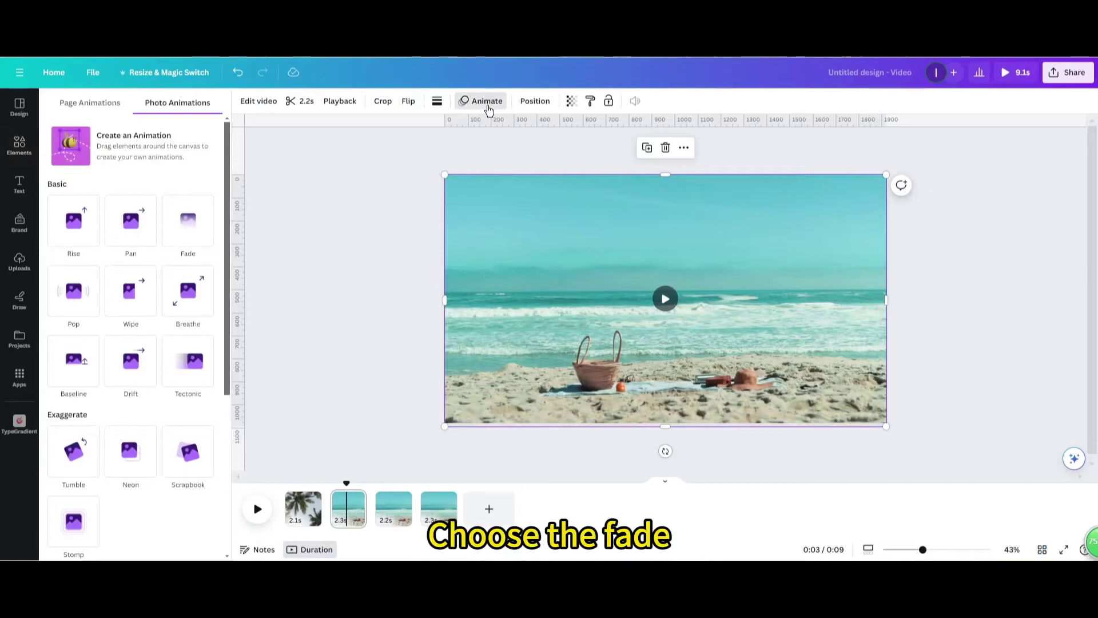
click(201, 222)
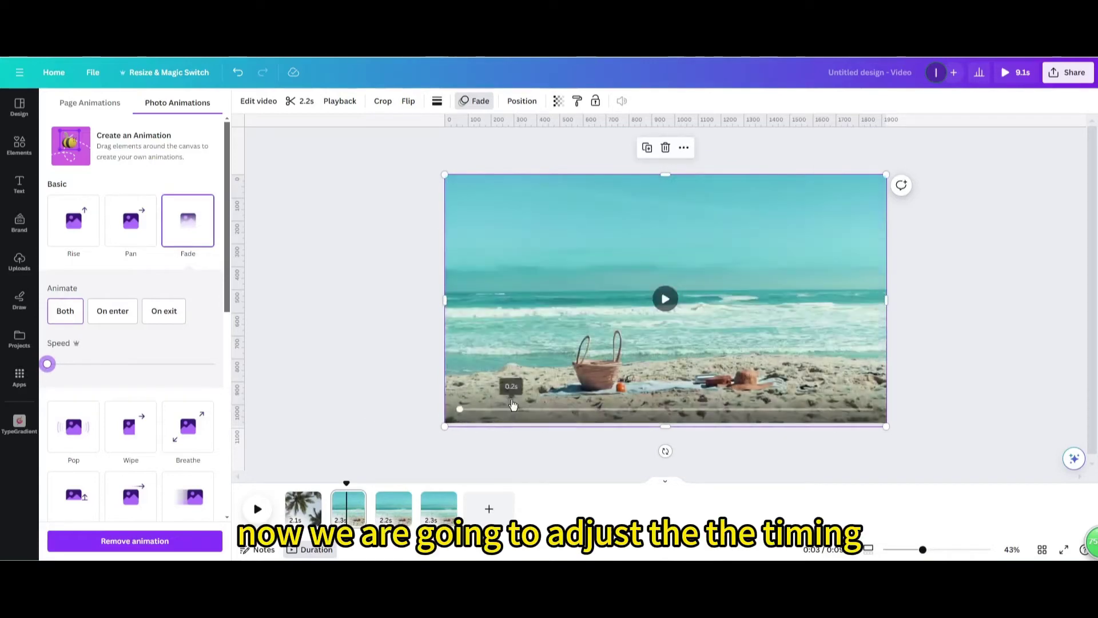
- Shorten the beach overlay's timing so it covers only the last 1.2 seconds of page 2
right_click(466, 326)
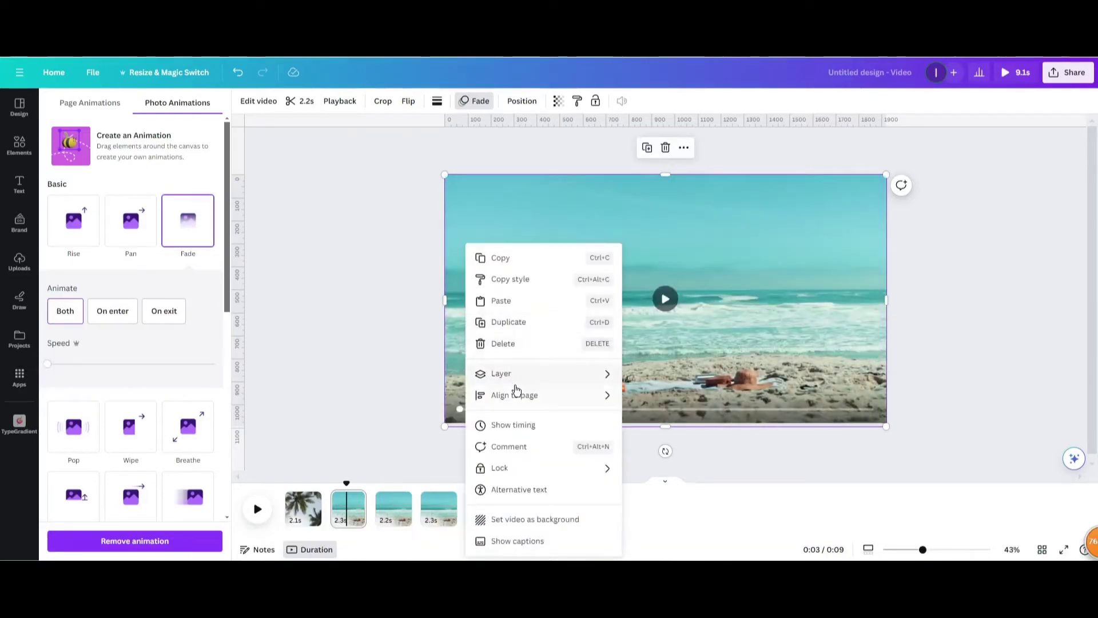
click(508, 425)
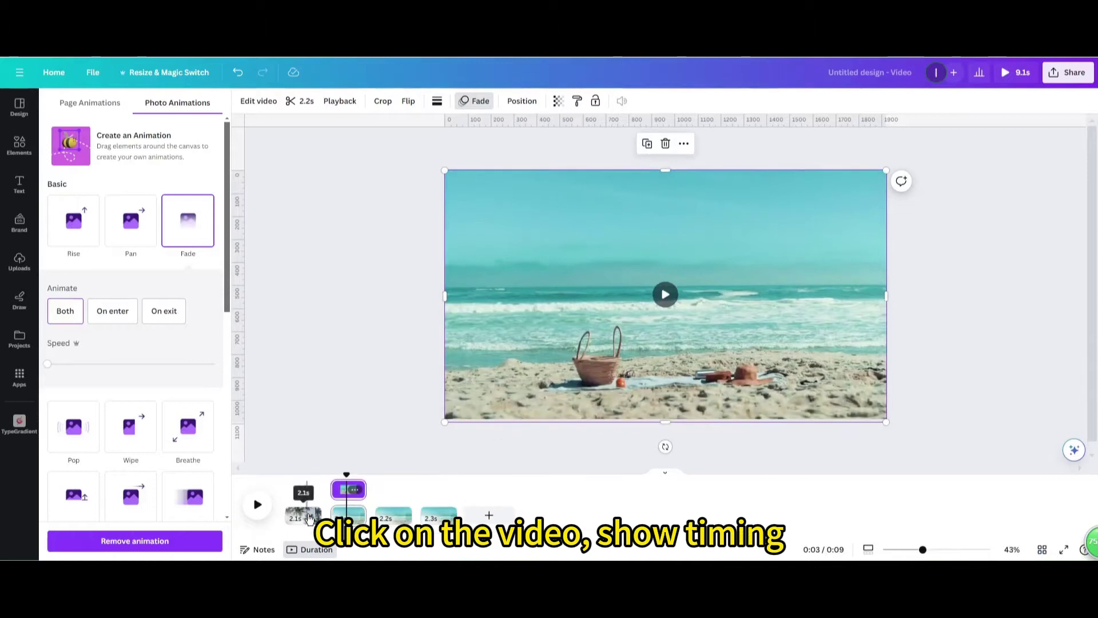
mouse_move(334, 490)
mouse_down()
mouse_move(347, 495)
mouse_move(333, 483)
mouse_up()
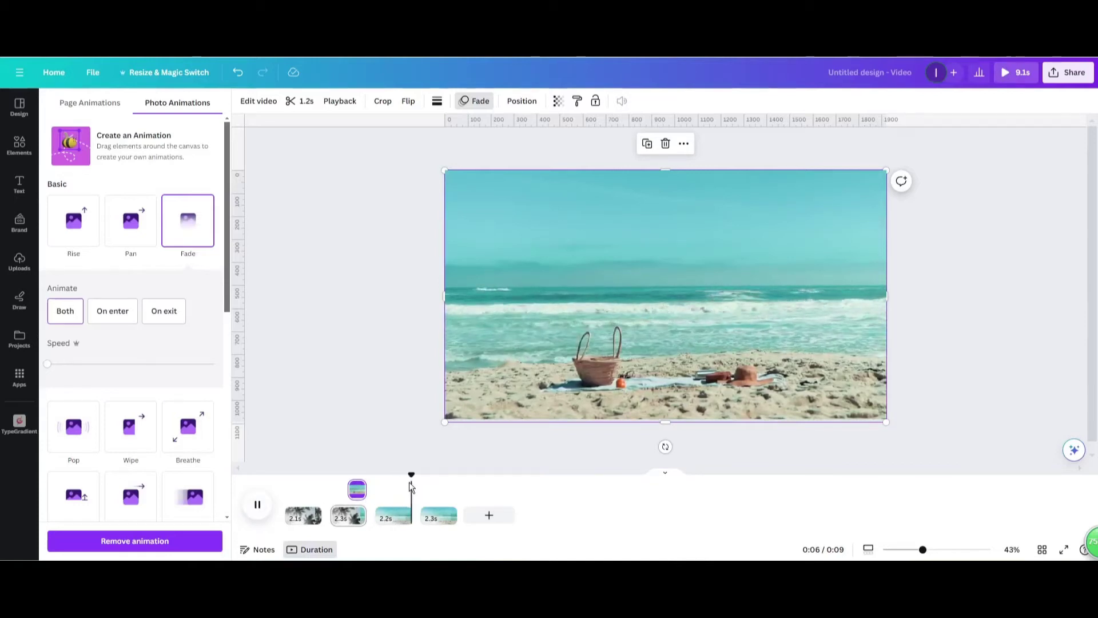
- Delete the fourth page, leaving three pages totalling 6.7 seconds
click(443, 515)
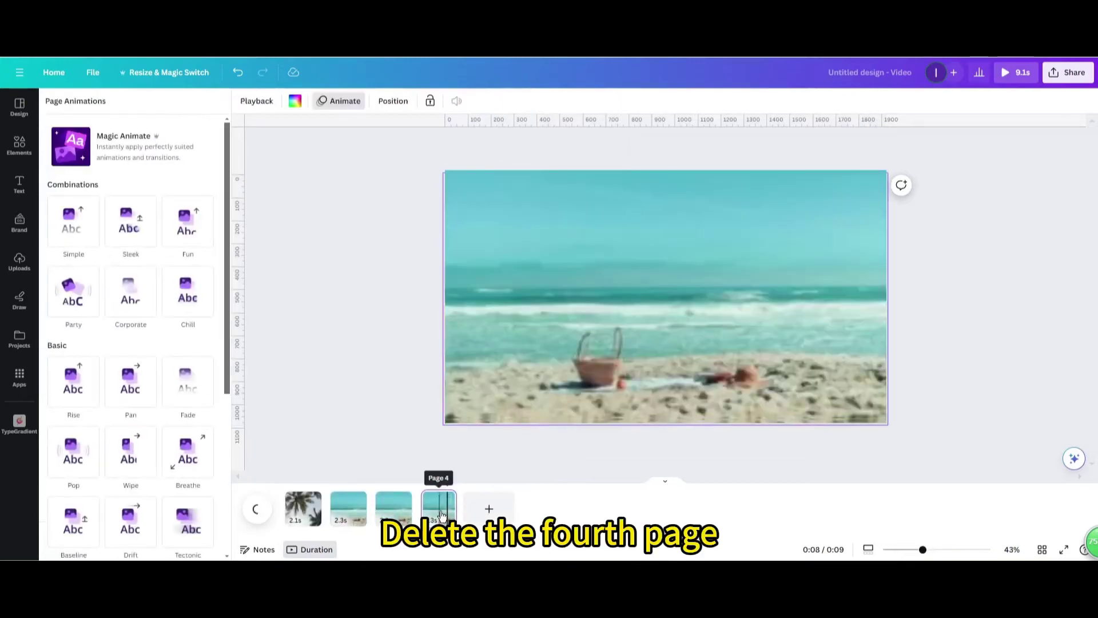
click(445, 498)
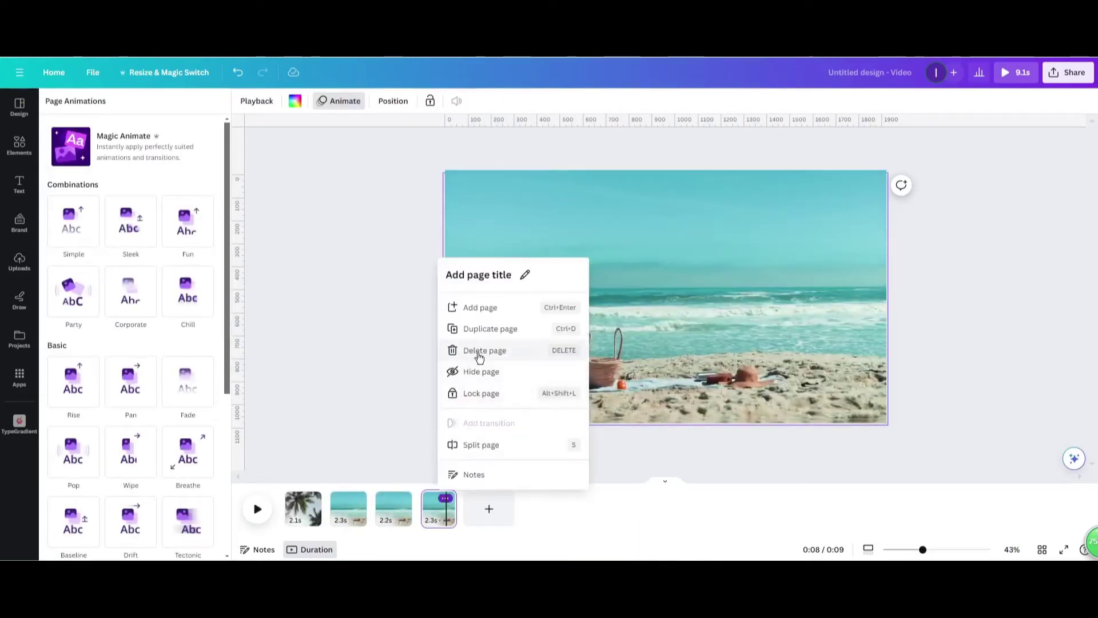
key(Delete)
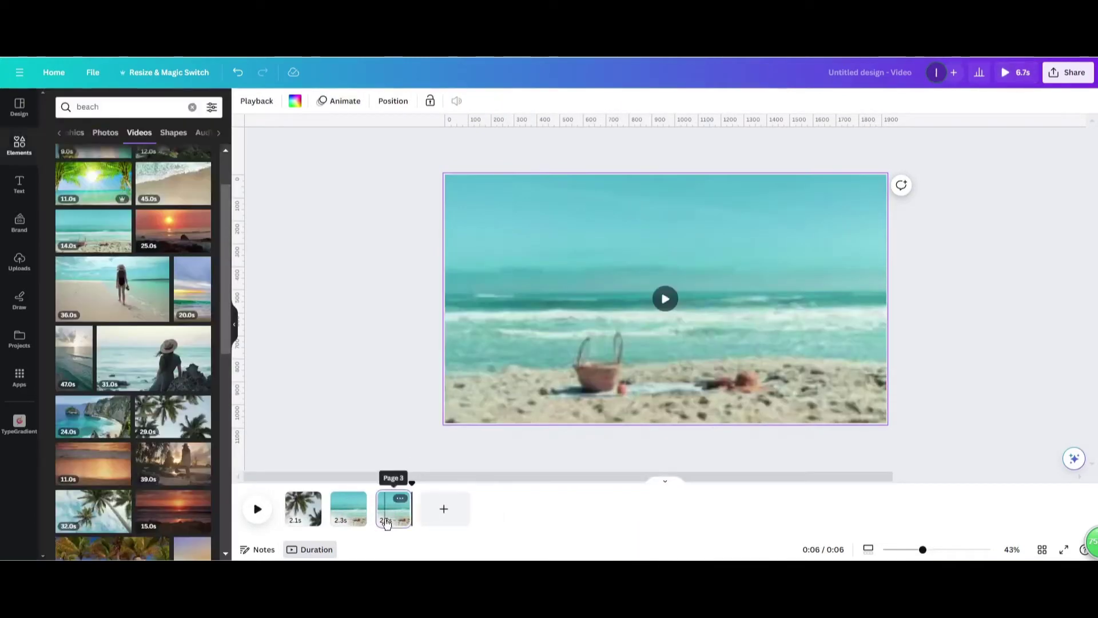
click(336, 498)
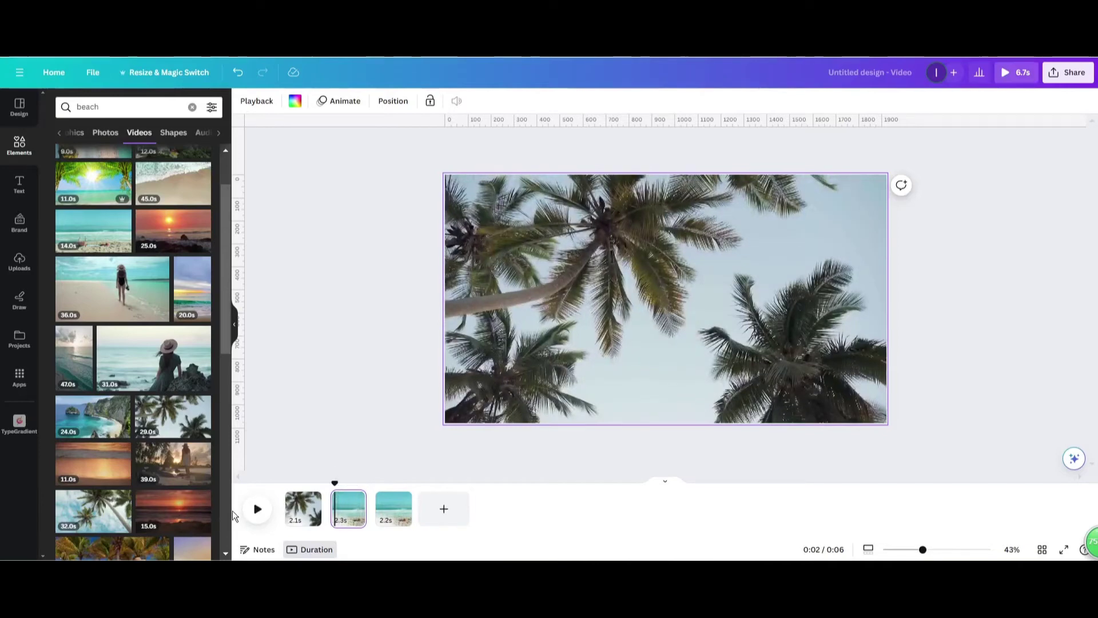
- Preview the video, then select the beach overlay on page 2
click(257, 510)
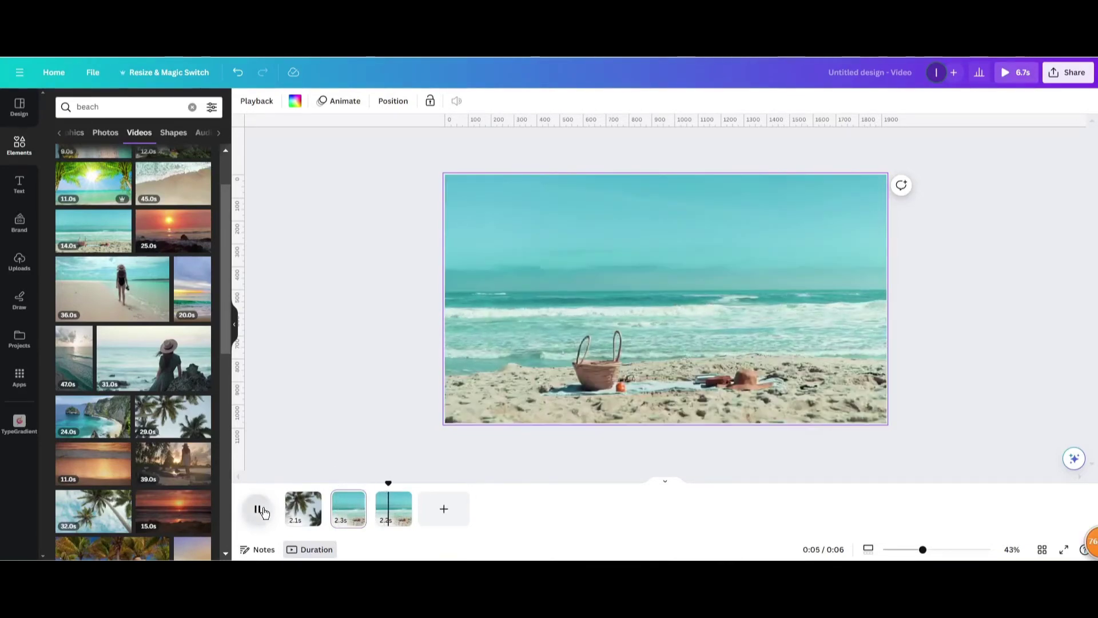
click(262, 511)
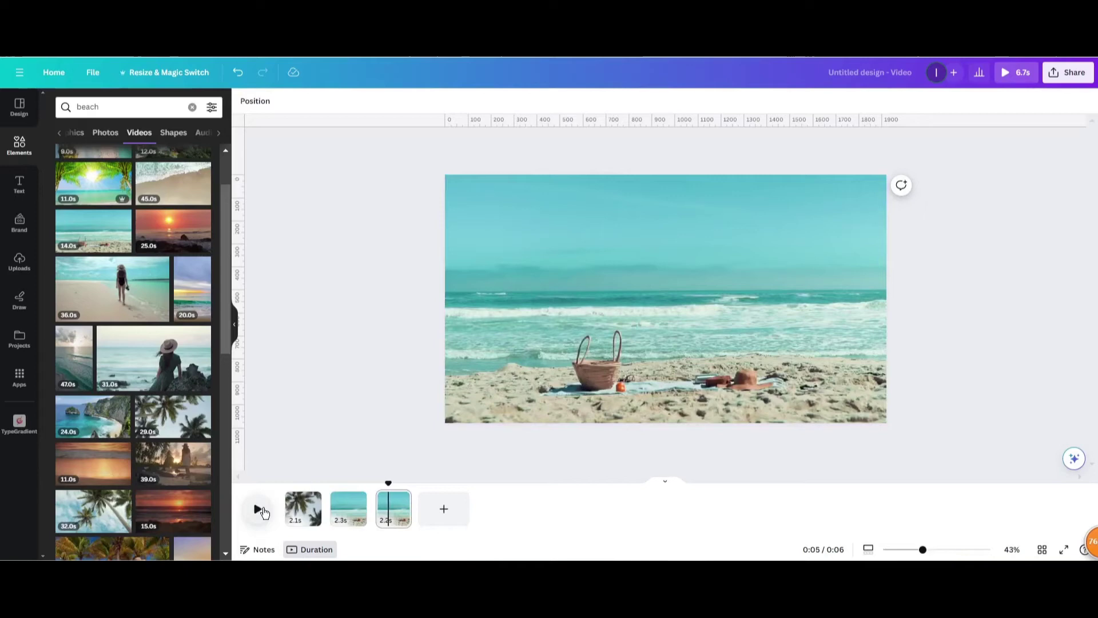
click(350, 517)
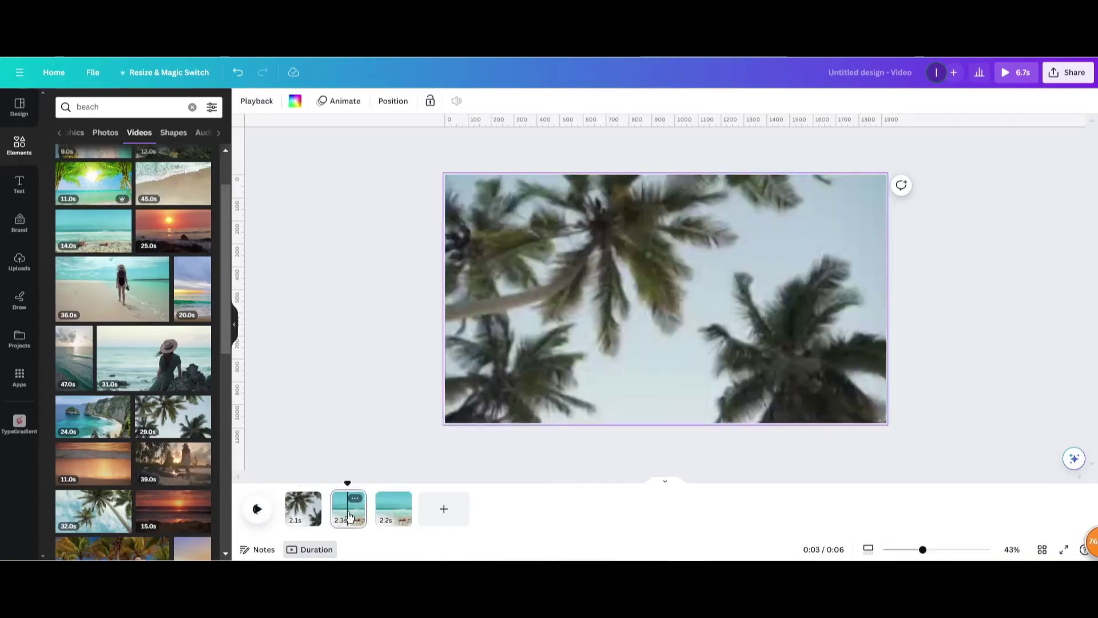
click(478, 372)
- Set the beach overlay's Fade to play on enter only and preview the page 1–2 transition
click(473, 100)
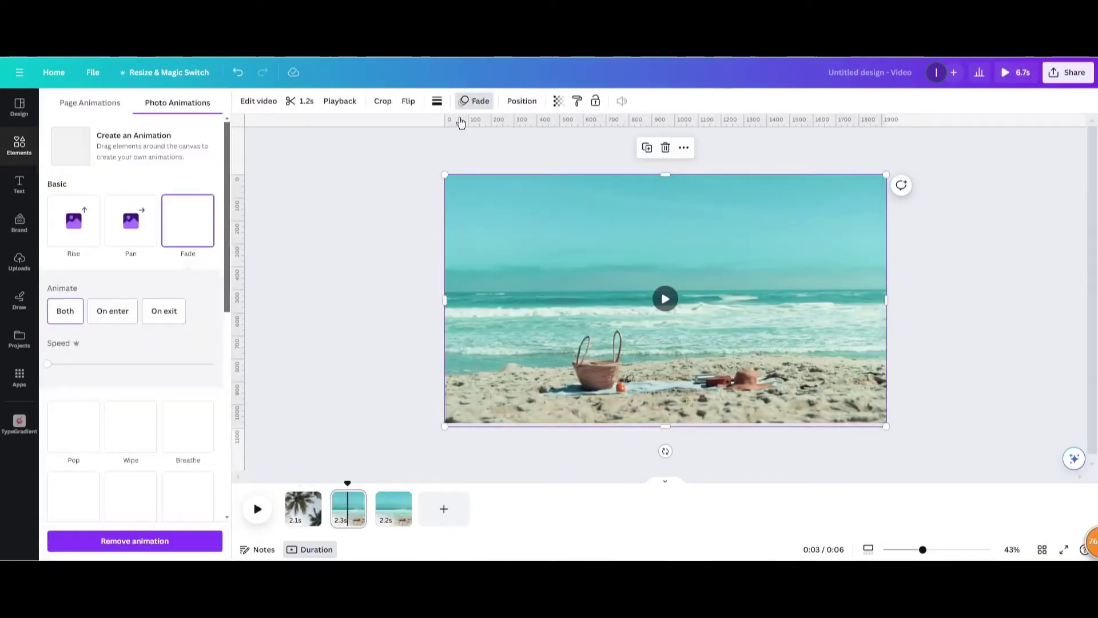
click(107, 311)
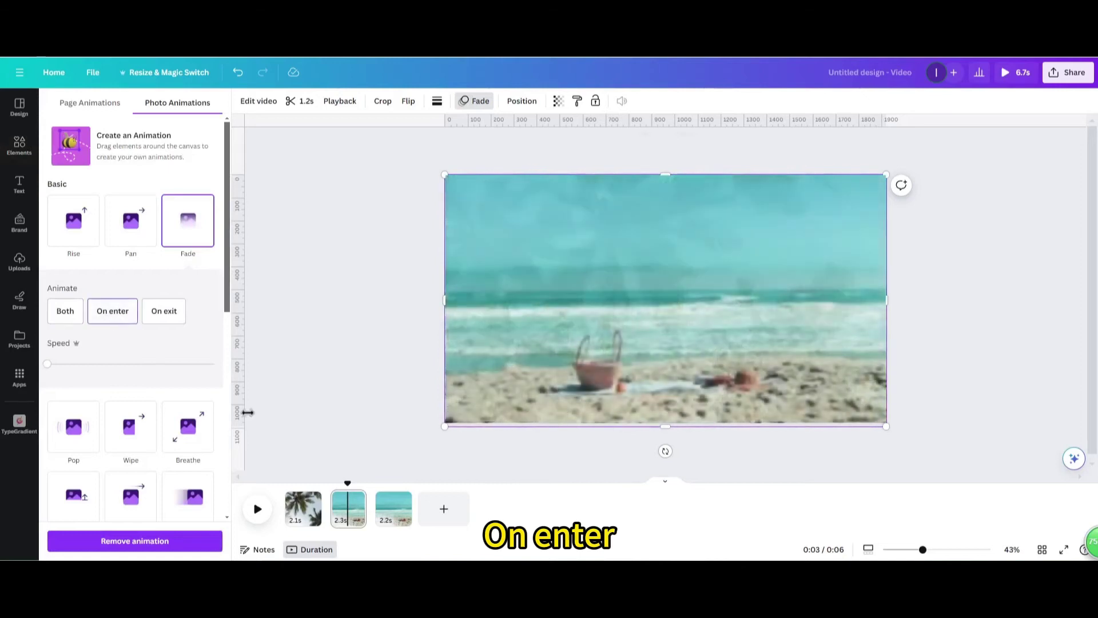
drag(349, 485, 332, 492)
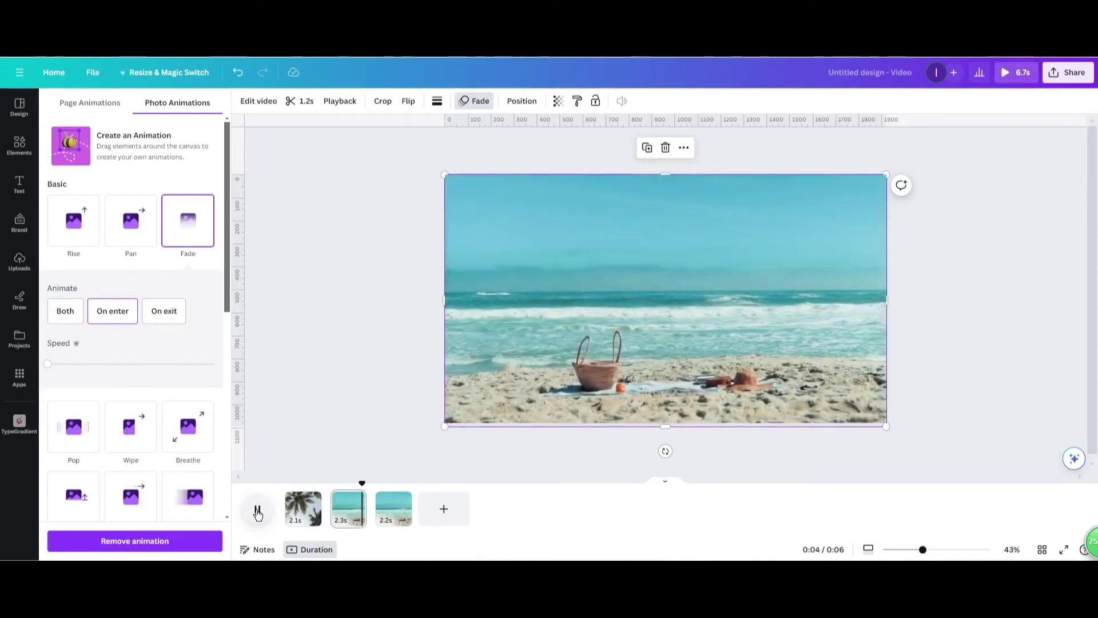
click(346, 512)
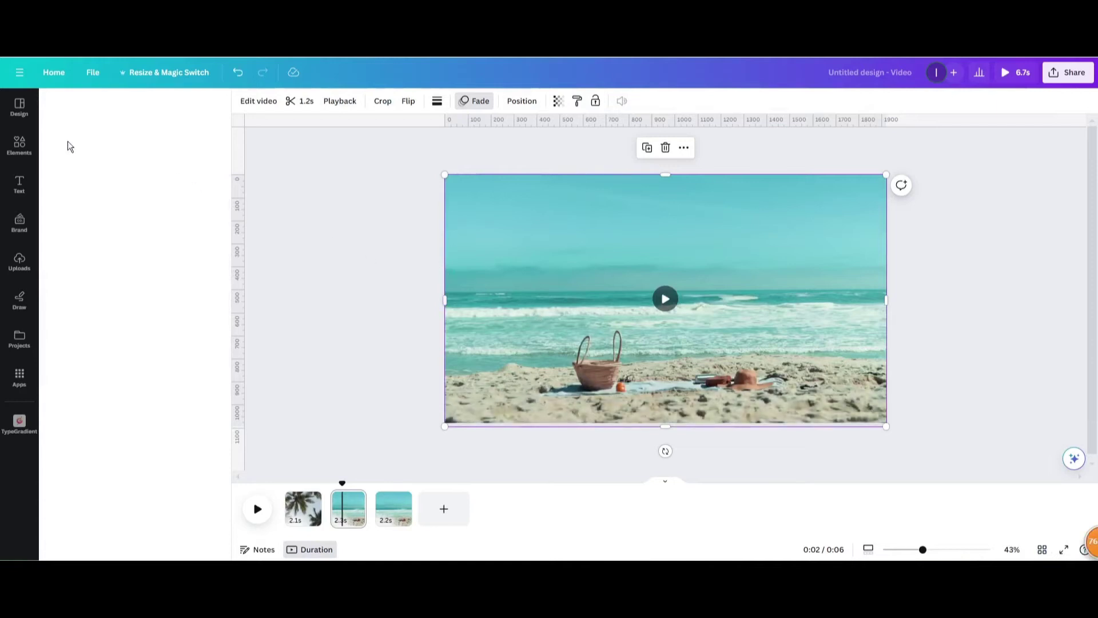
- Search Elements for 'scribble' and show only the photo results
click(17, 150)
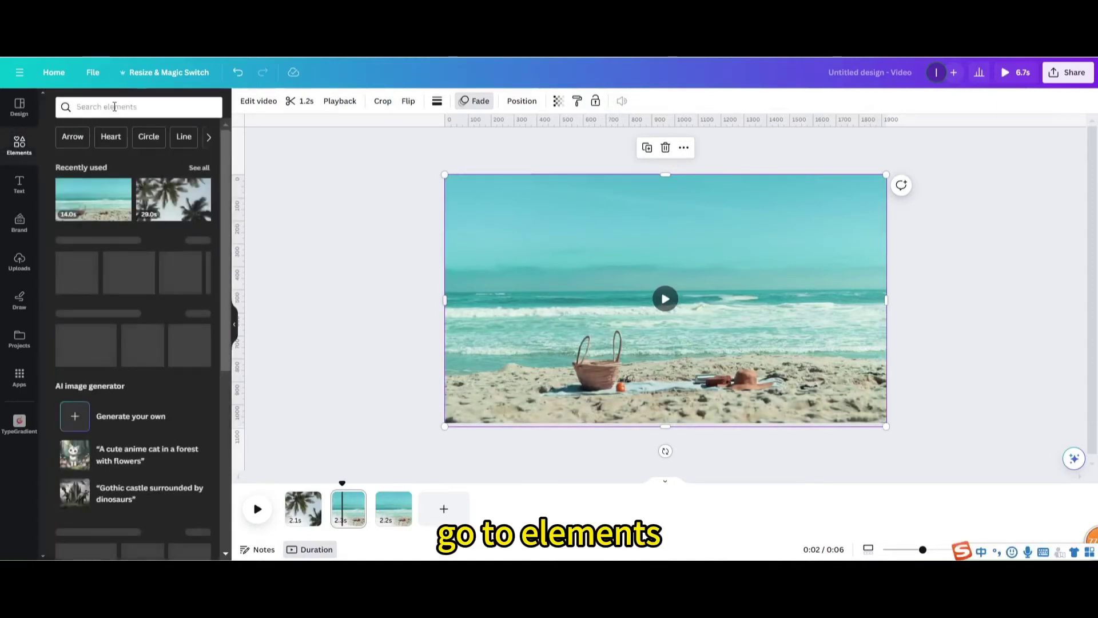
click(115, 106)
click(119, 151)
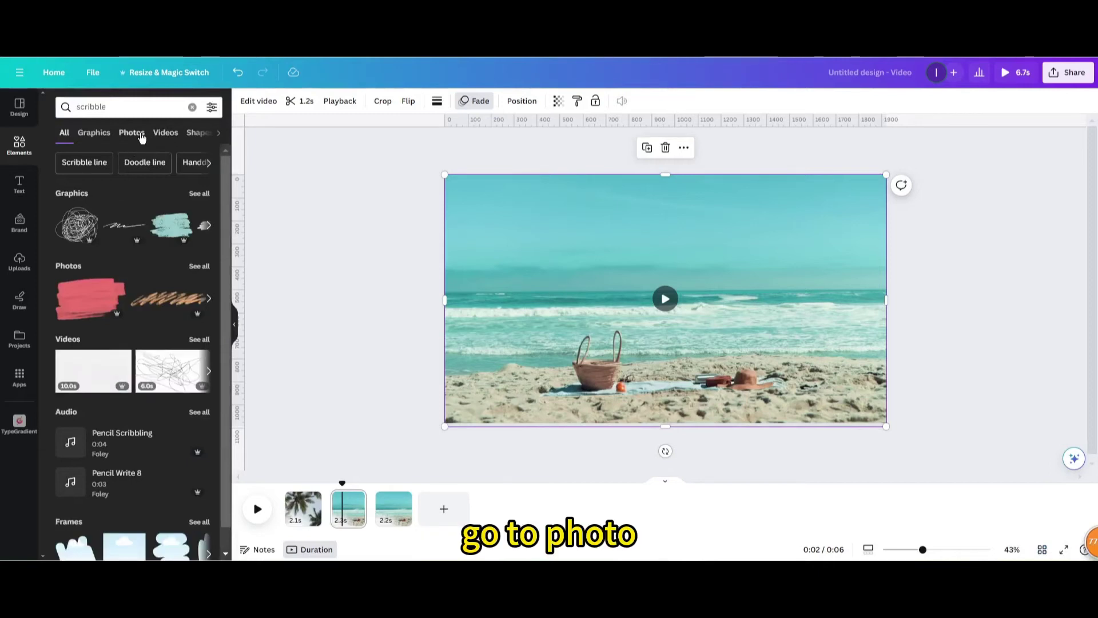
click(142, 136)
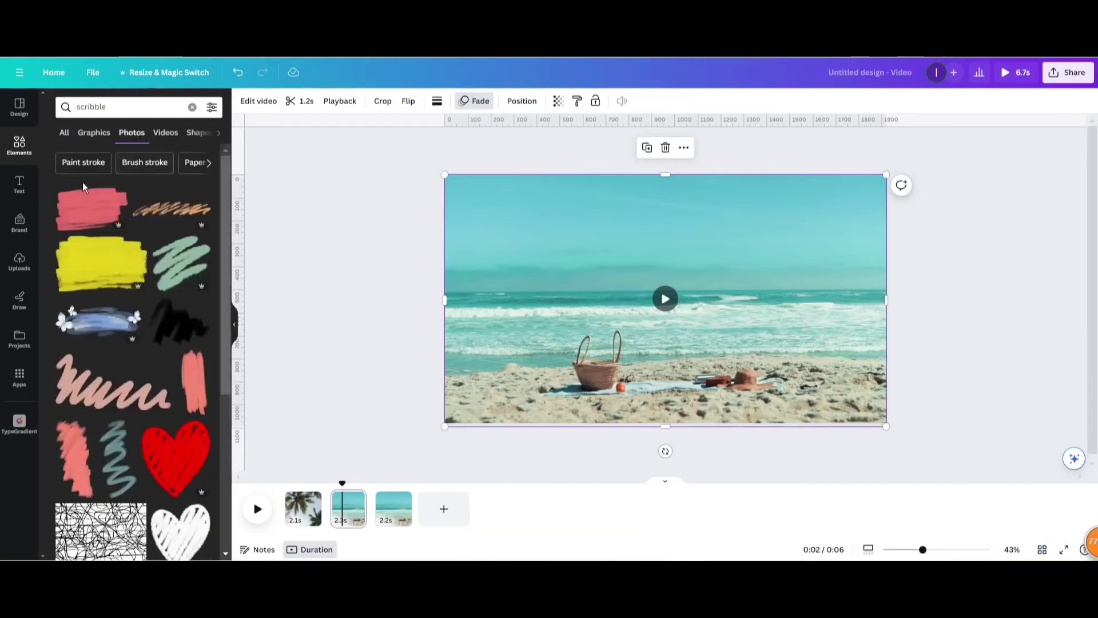
- Add the pink paint stroke, peach scribble and teal zigzag, placing them top-left and right
click(86, 192)
drag(491, 240, 426, 218)
click(172, 209)
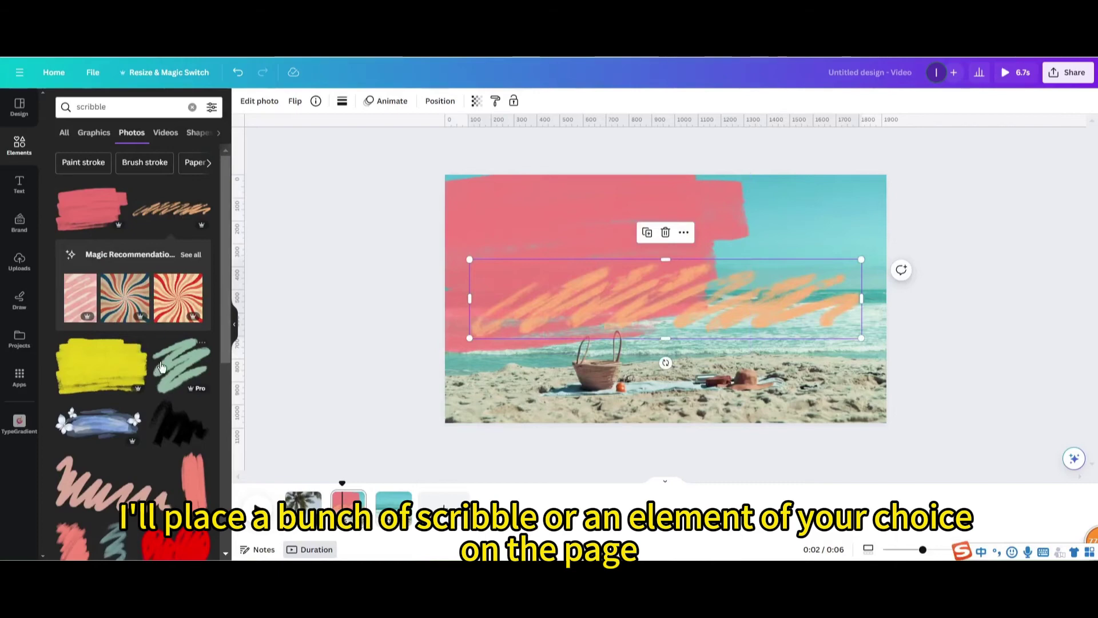
scroll(160, 366, down, 2)
click(117, 474)
drag(689, 283, 810, 283)
- Add yellow stripes, white and red hearts, black scribble, yellow block and green scribble across the page
click(160, 492)
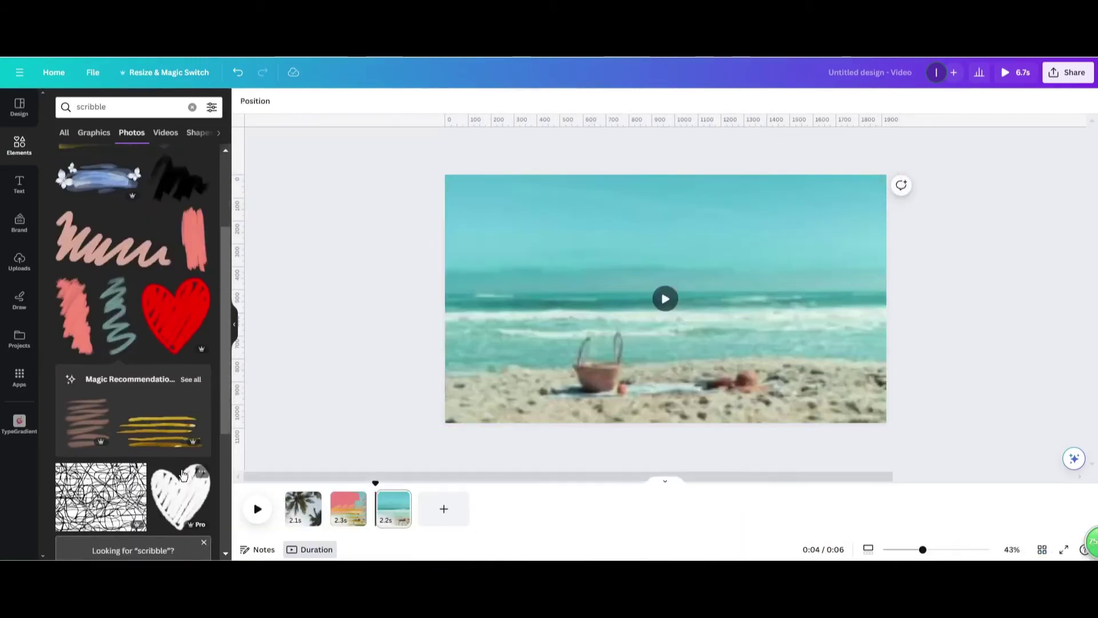
click(183, 475)
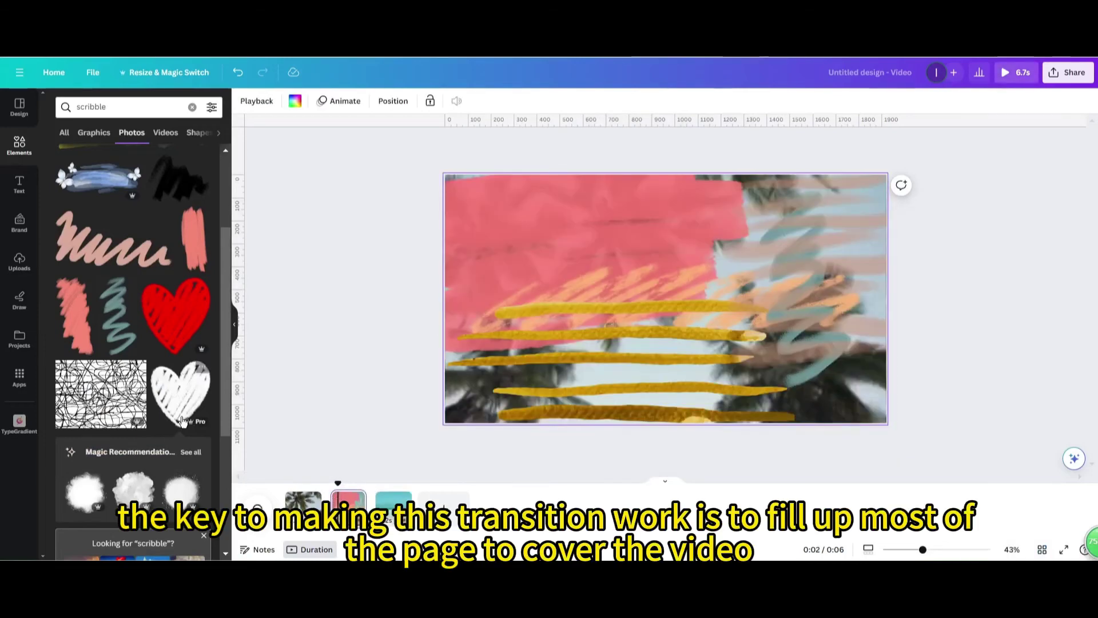
click(176, 315)
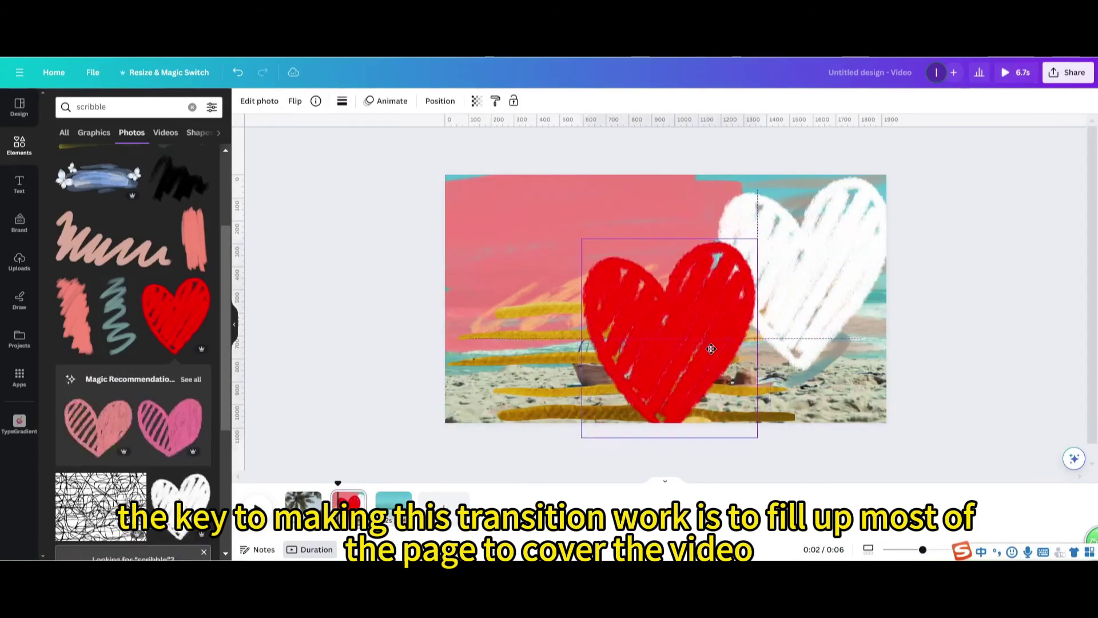
scroll(170, 261, up, 3)
click(171, 261)
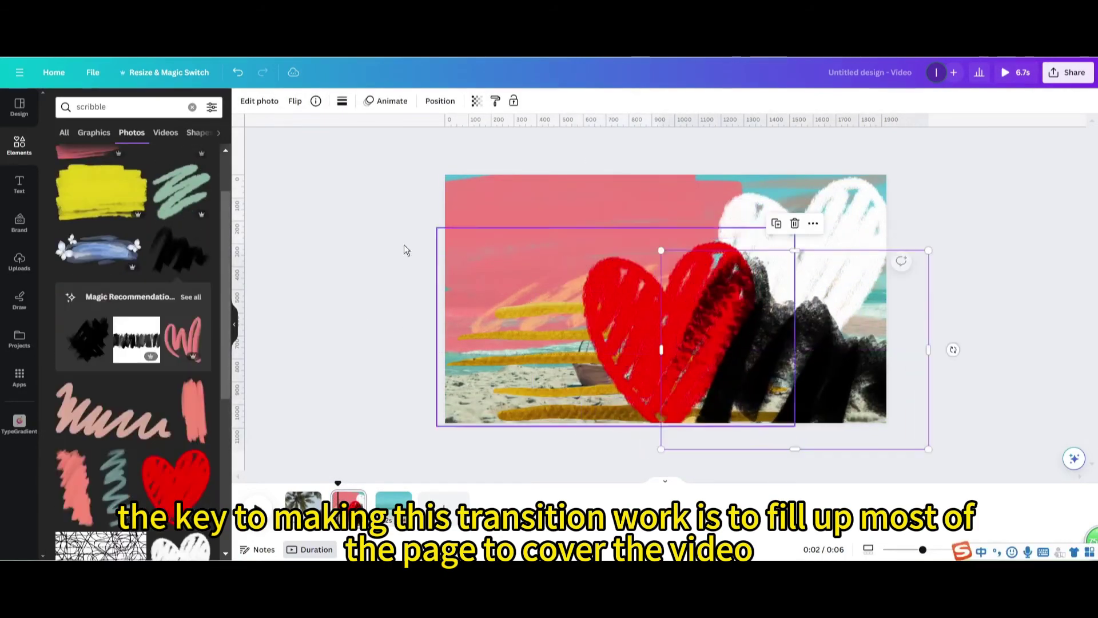
click(100, 192)
drag(584, 311, 500, 373)
click(181, 190)
drag(710, 258, 773, 229)
- Select every scribble layer in the Layers list and bring up their animation choices
click(446, 103)
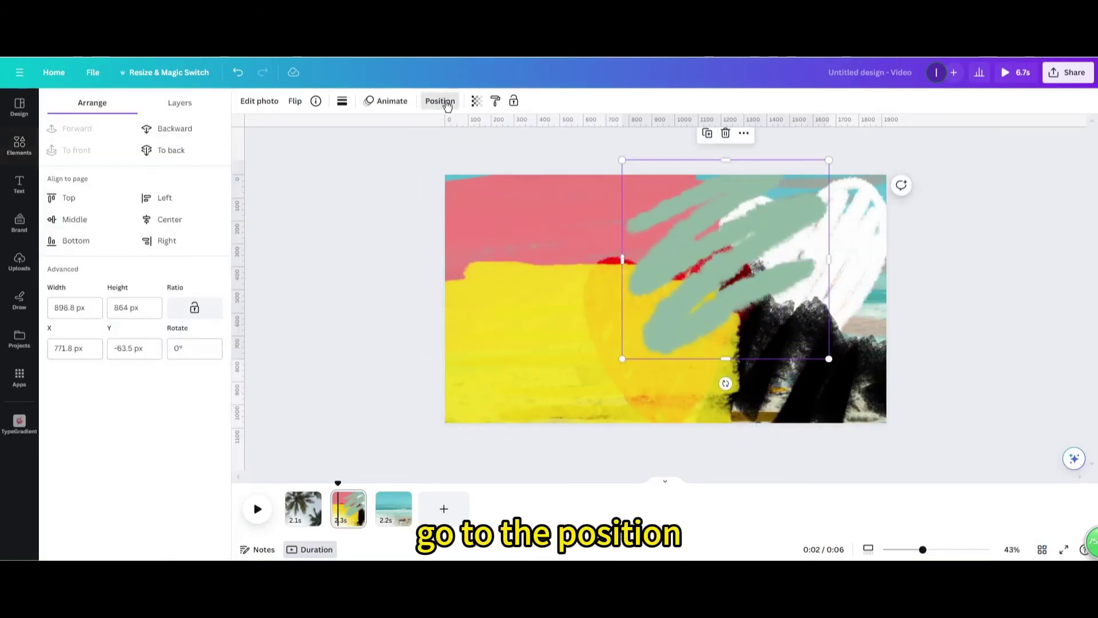
click(181, 103)
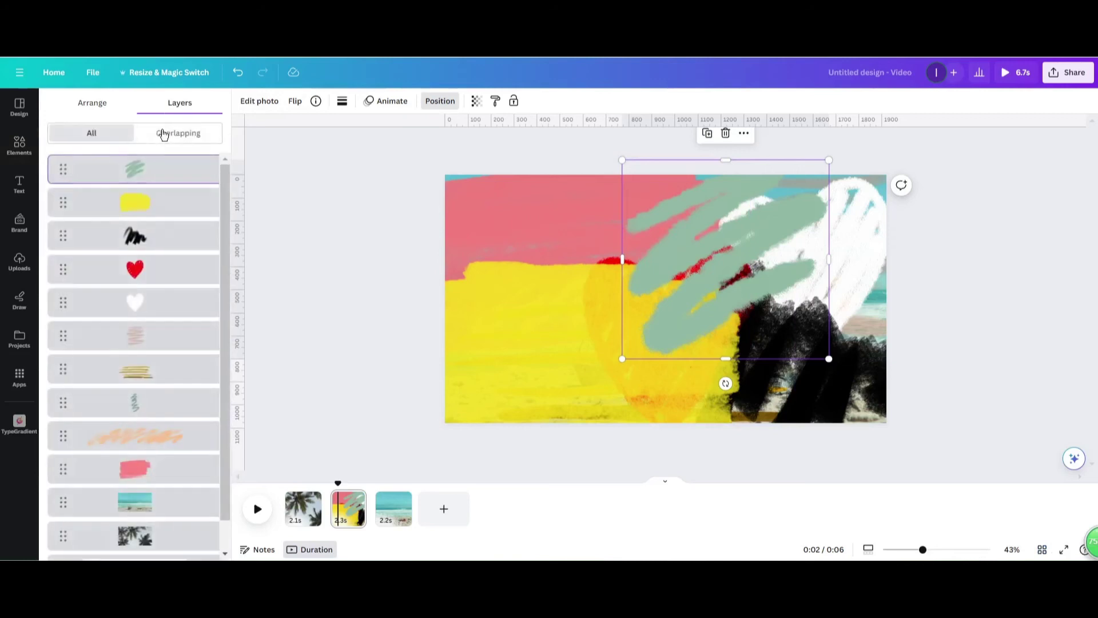
shift+click(144, 469)
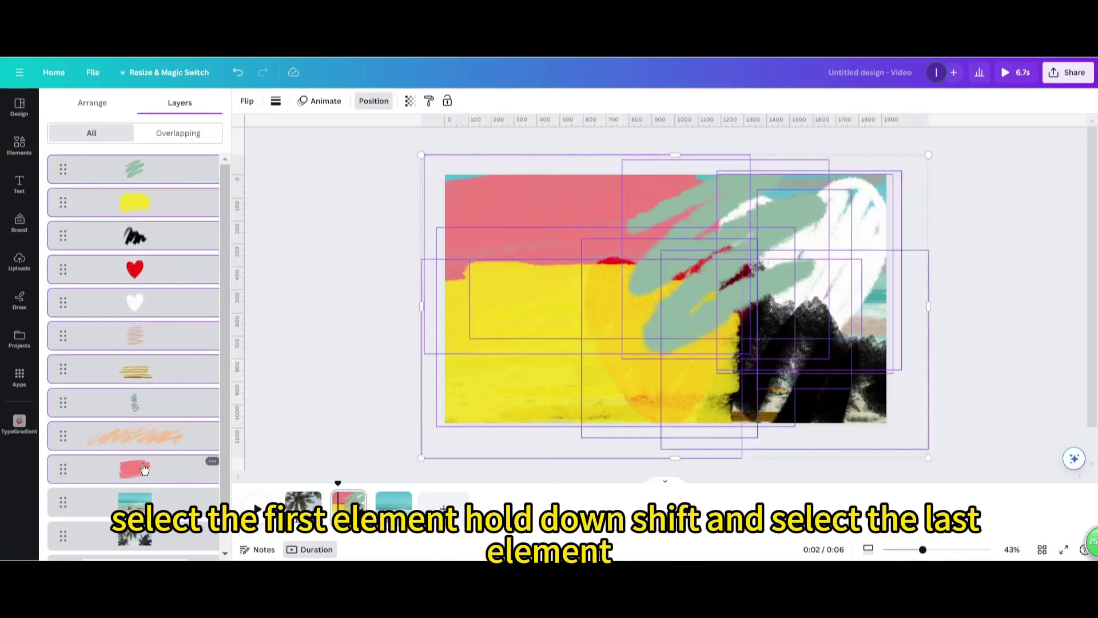
click(316, 107)
- Give page two's scribbles a Tumble animation at minimum intensity, then show the first palm-tree page
scroll(78, 334, down, 3)
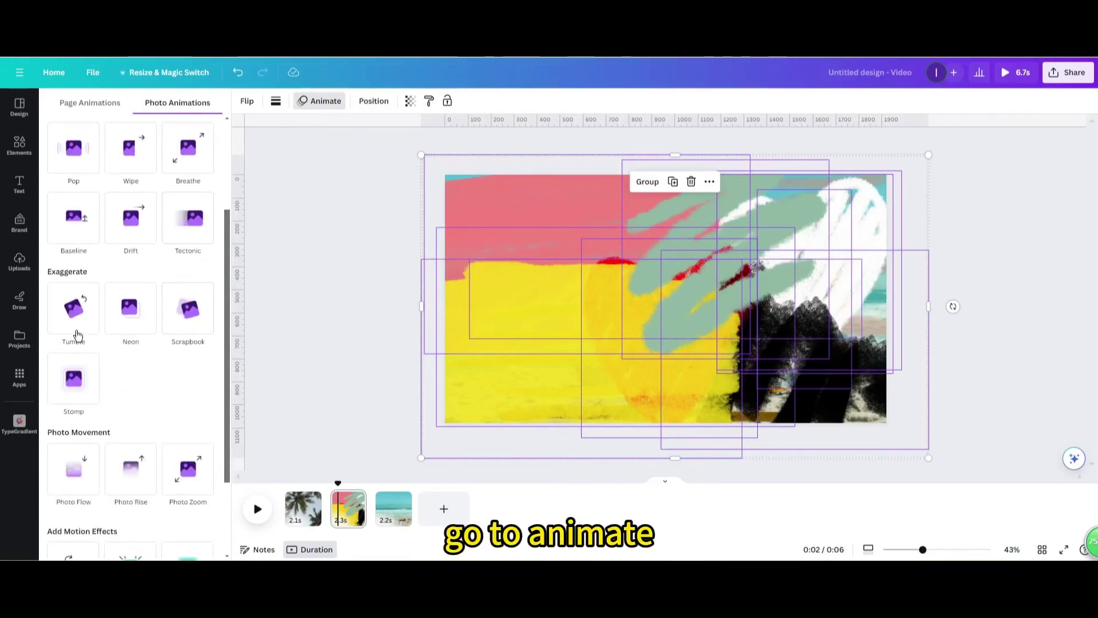
click(76, 333)
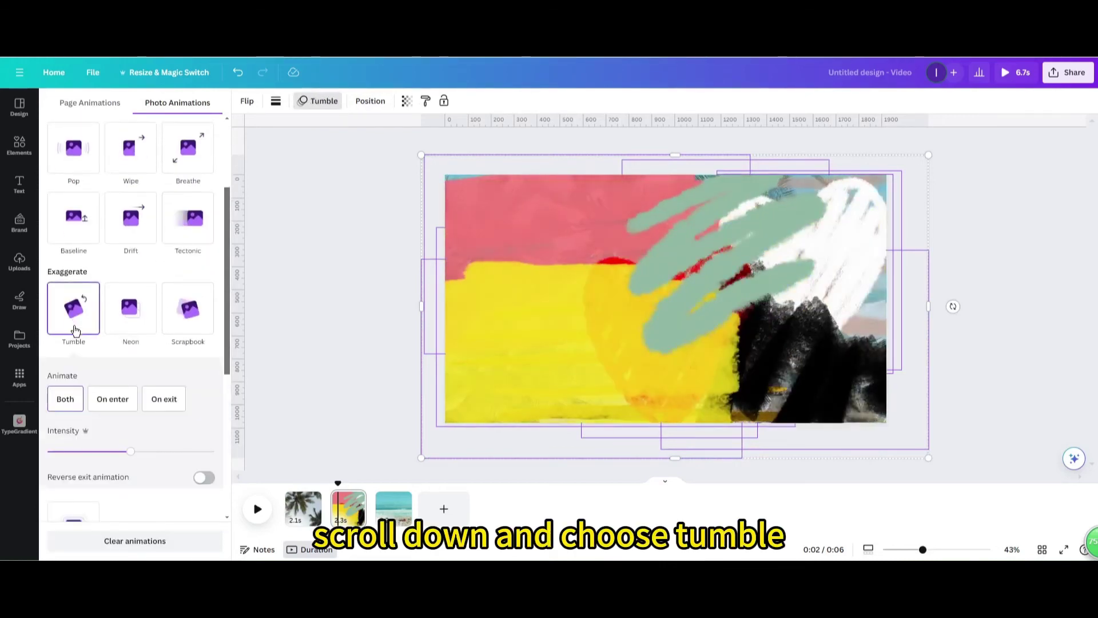
scroll(80, 337, down, 1)
drag(131, 380, 48, 386)
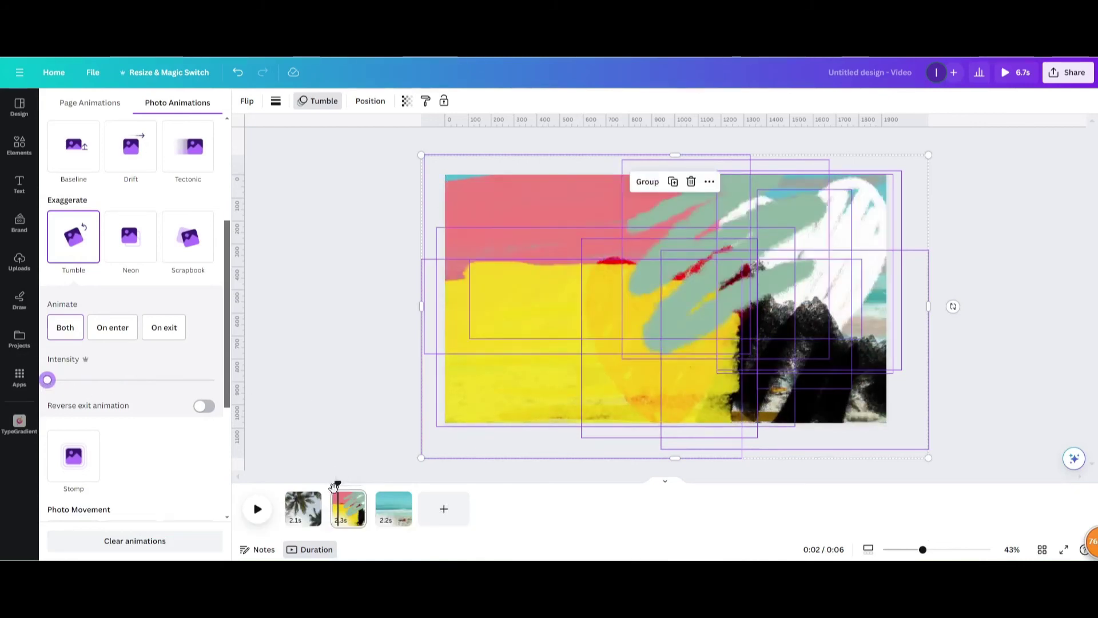
click(321, 493)
- Play the three-page video from page 1, then download it as a 1080p MP4 Video
click(300, 502)
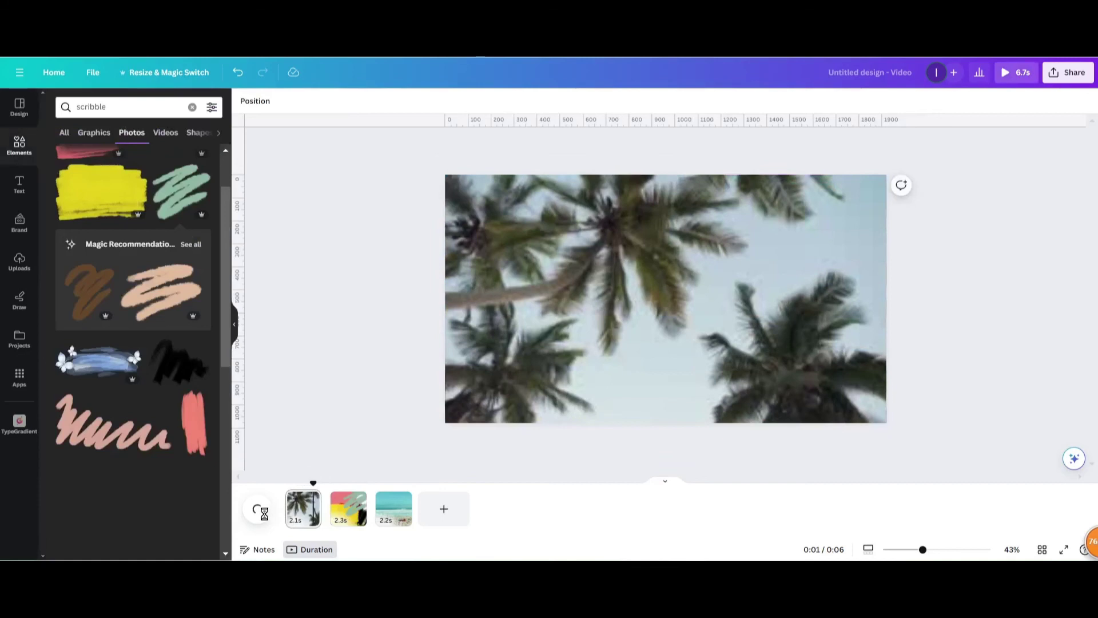
click(261, 513)
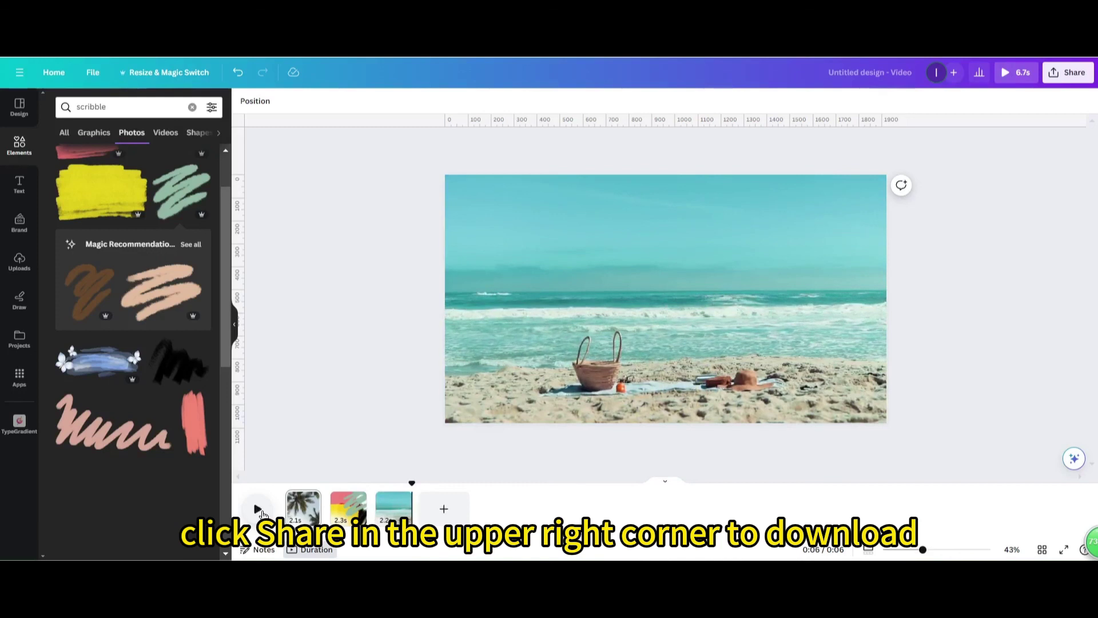
click(1067, 73)
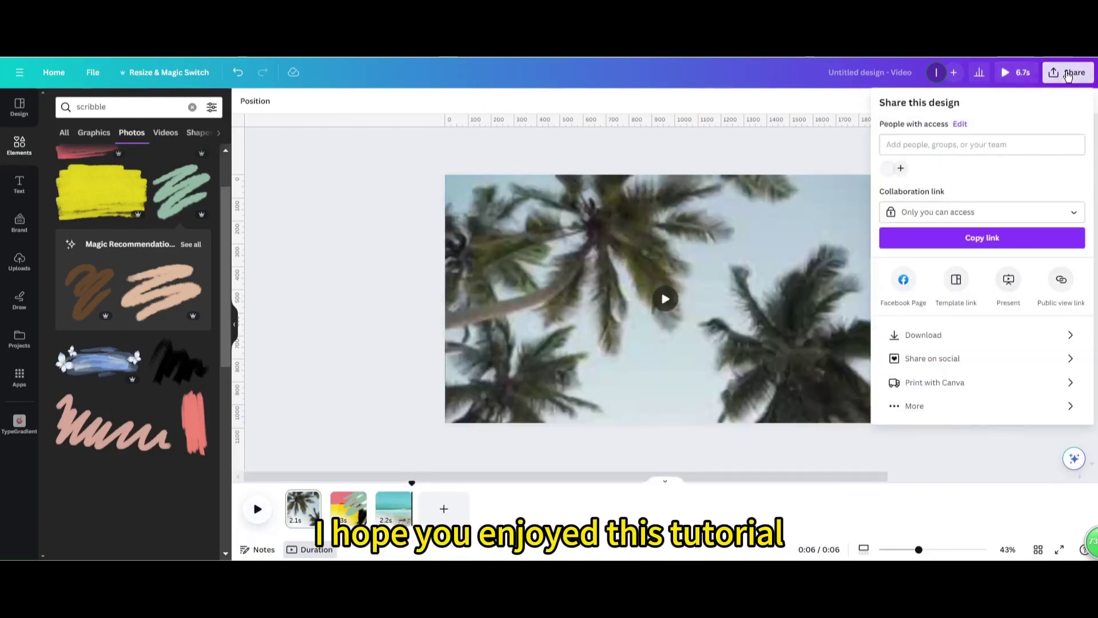
click(941, 333)
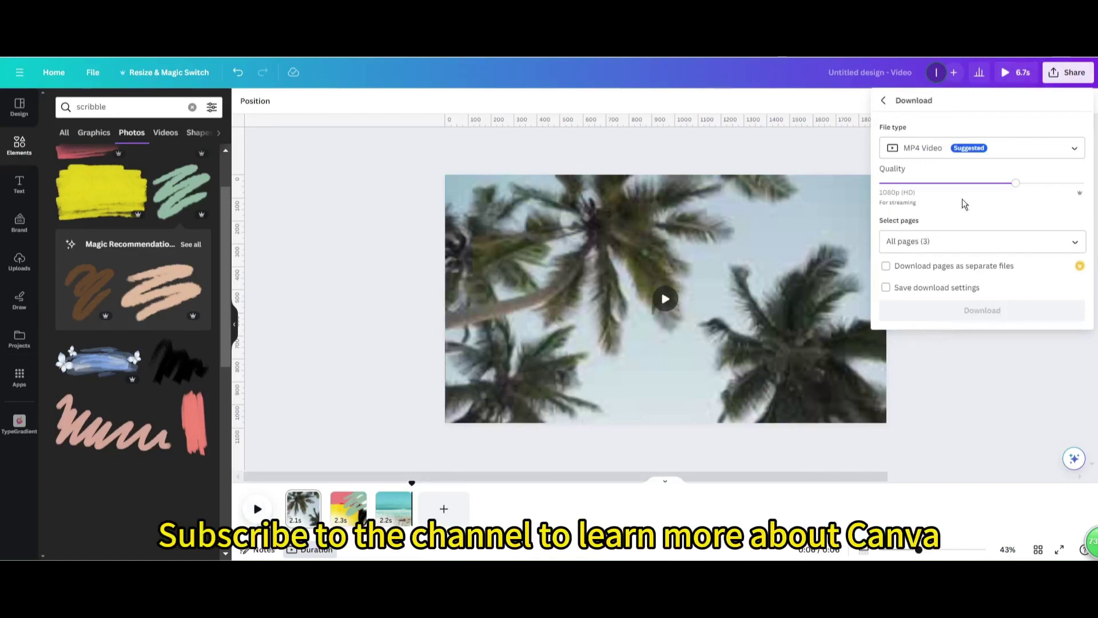
click(966, 312)
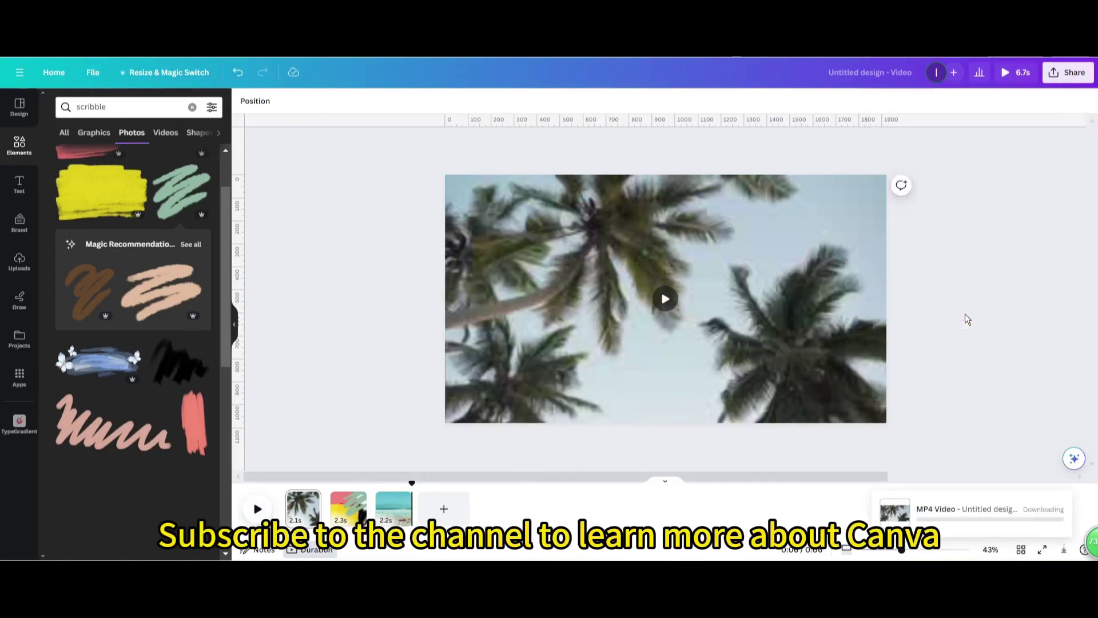